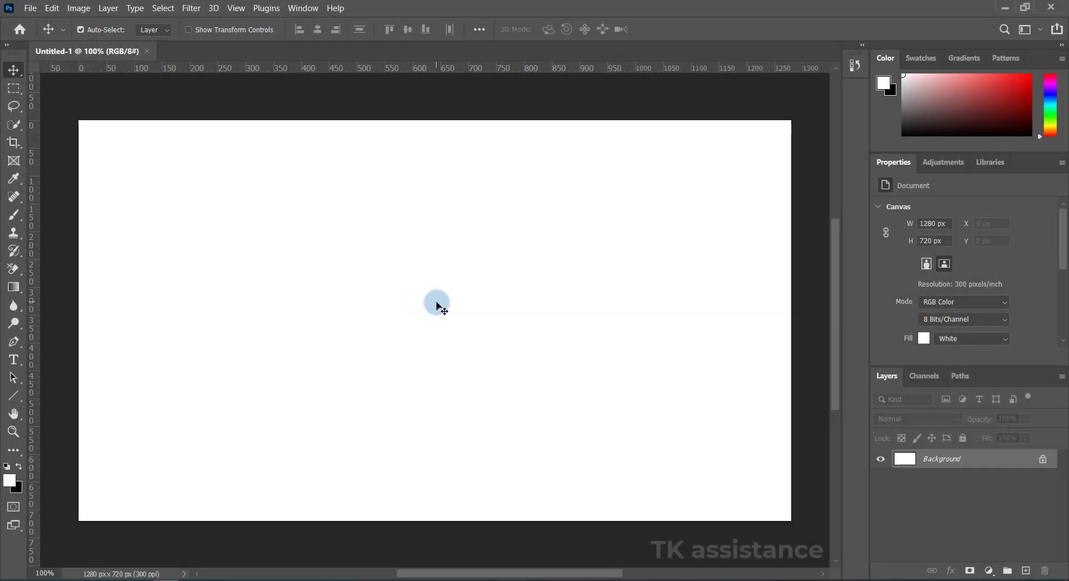
Place the wooden counter photo from the Mobile folder as an embedded layer and commit it
click(30, 9)
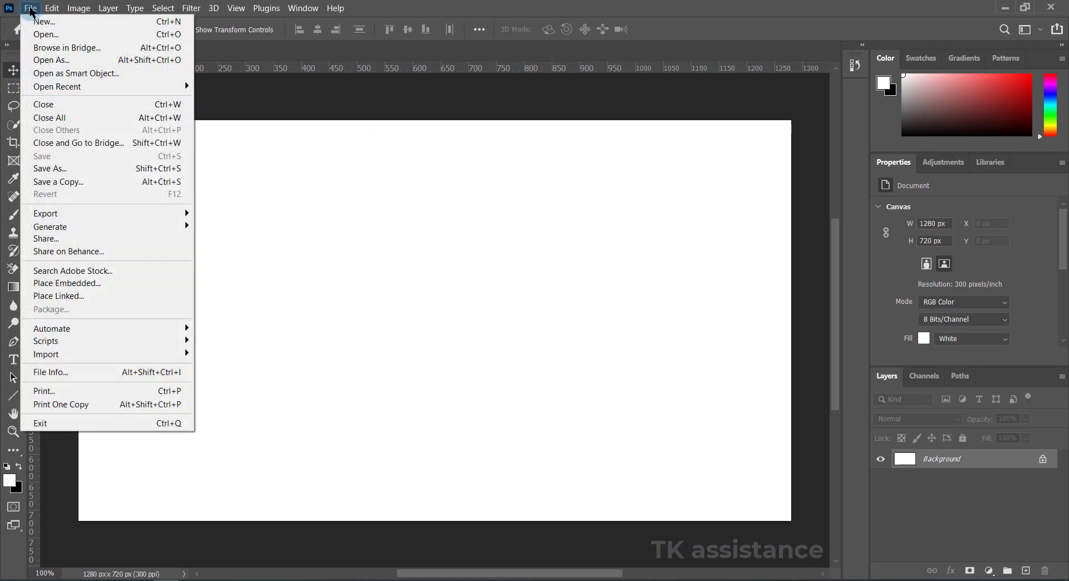
click(72, 285)
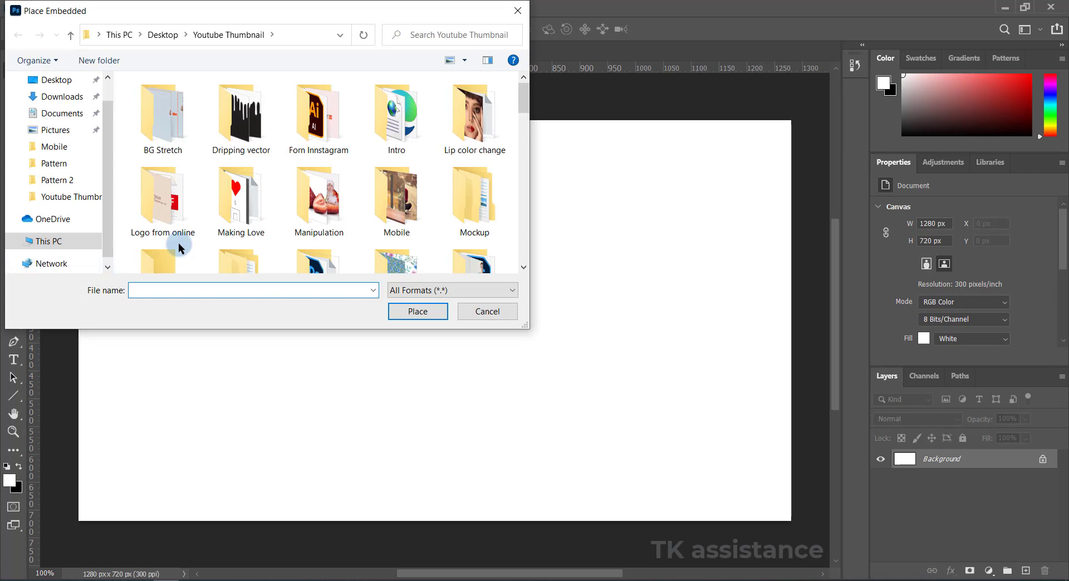
double_click(402, 209)
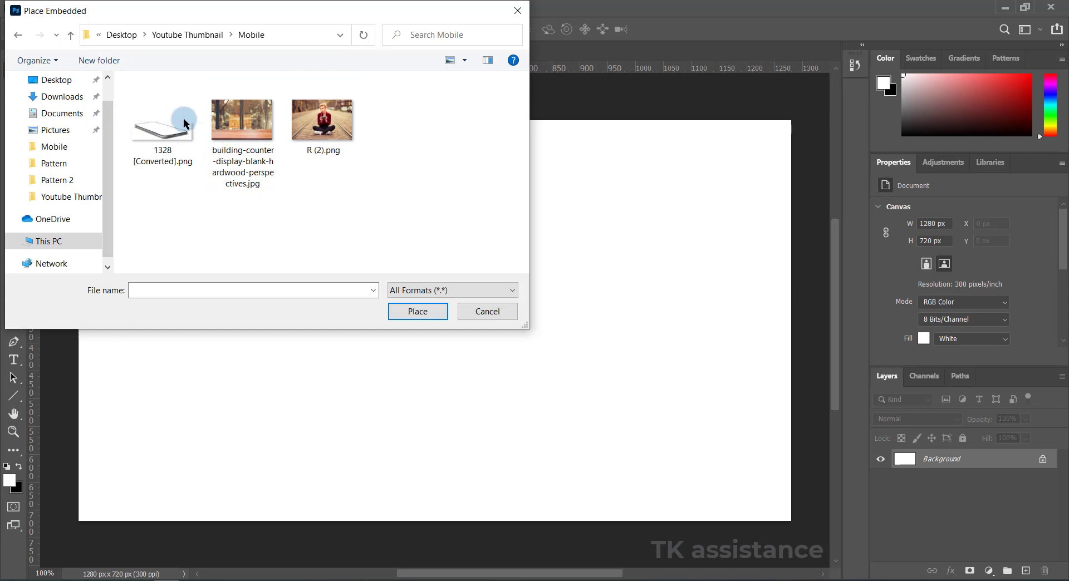
click(241, 162)
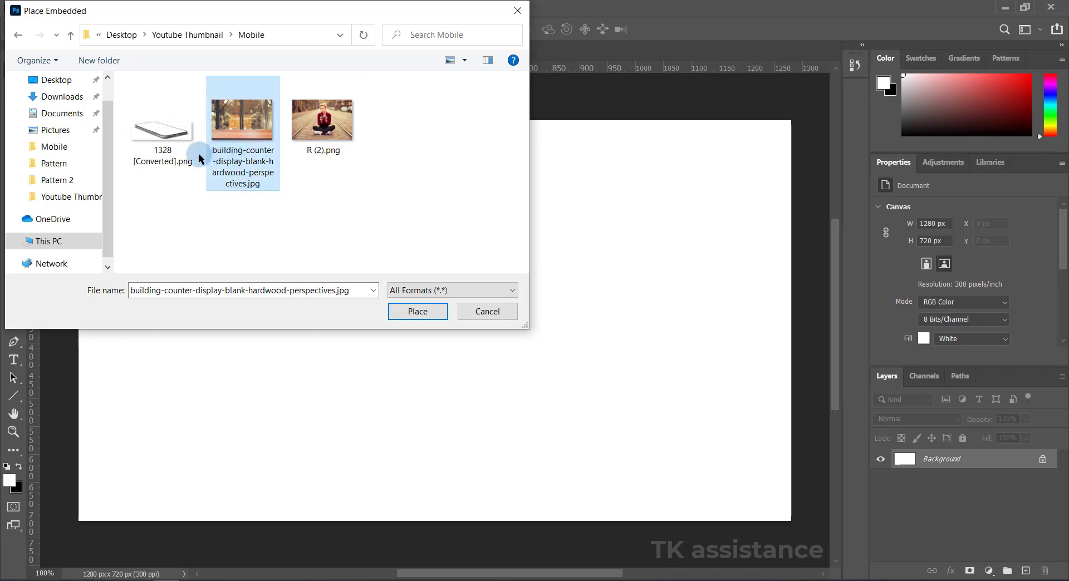
click(167, 146)
click(245, 160)
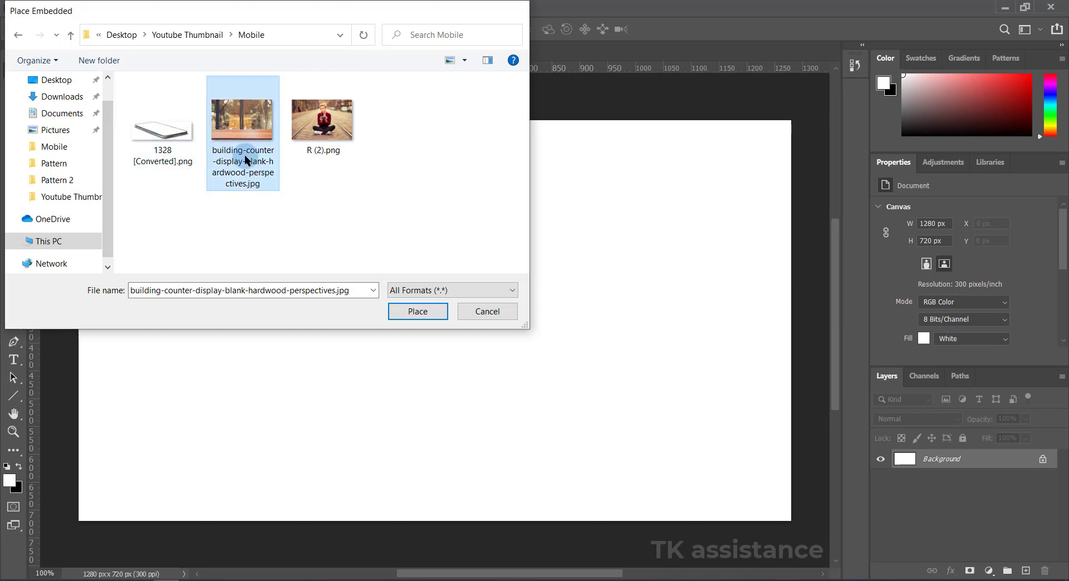
double_click(245, 160)
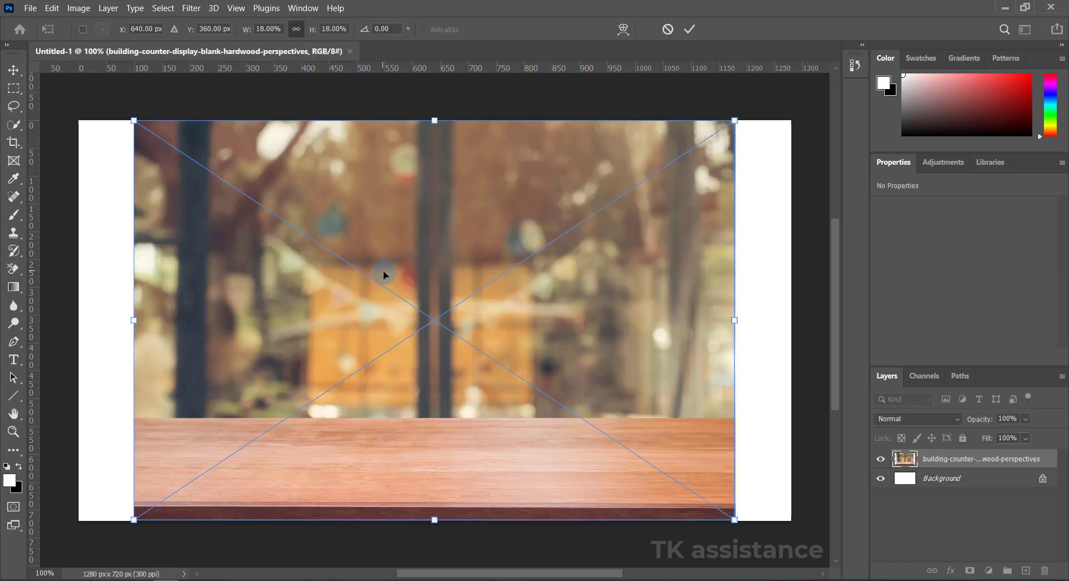
scroll(383, 270, down, 2)
scroll(383, 270, down, 1)
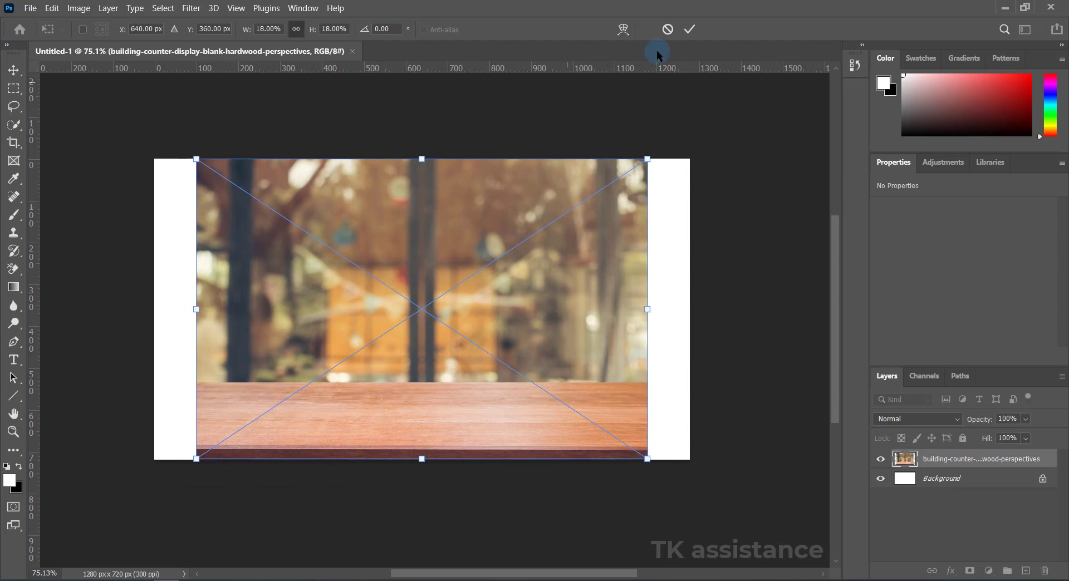
click(690, 29)
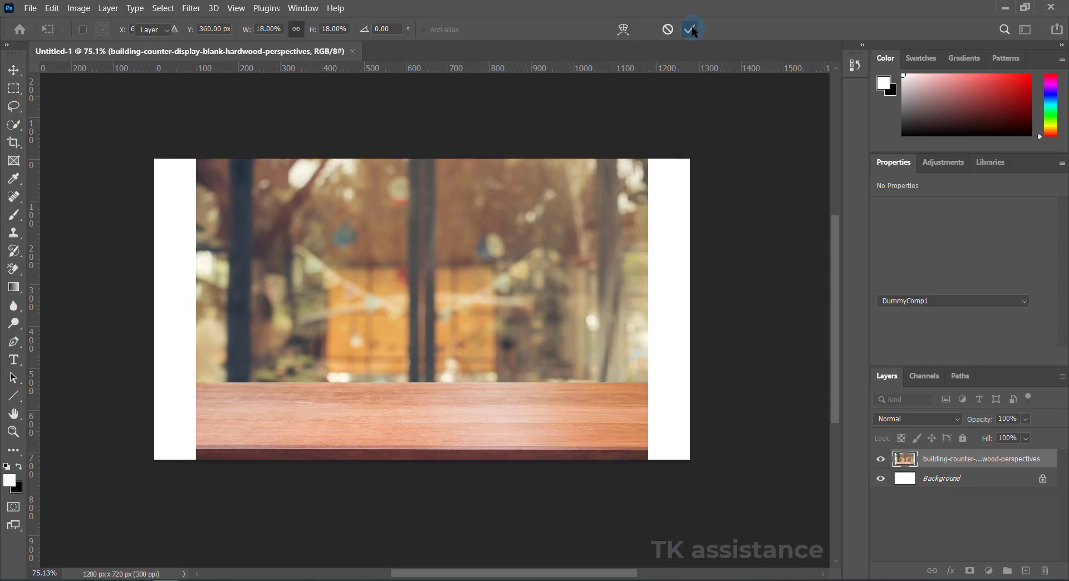
Place the 1328 [Converted].png phone image as an embedded layer
click(31, 9)
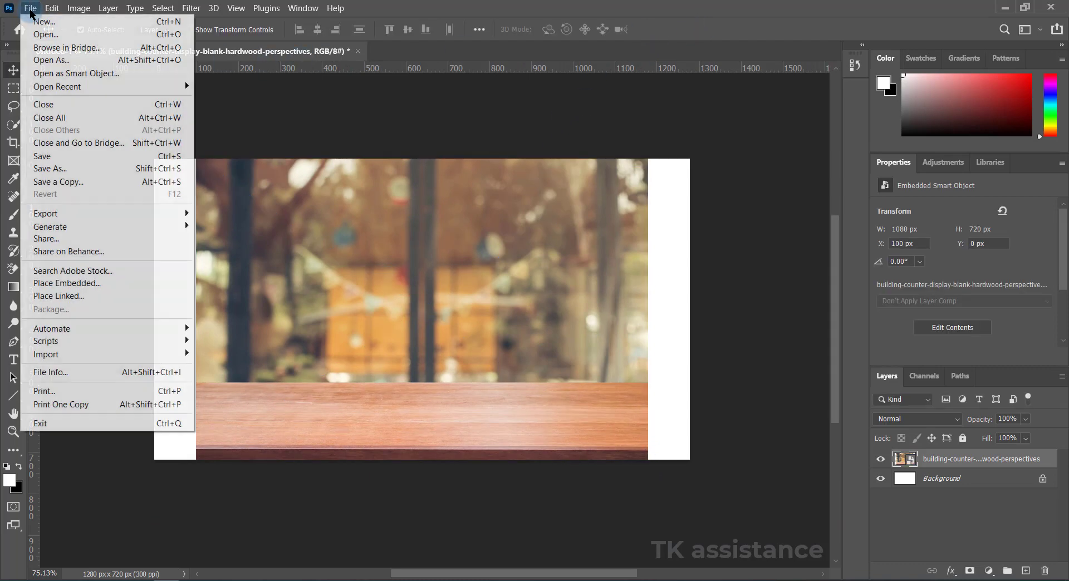
click(69, 284)
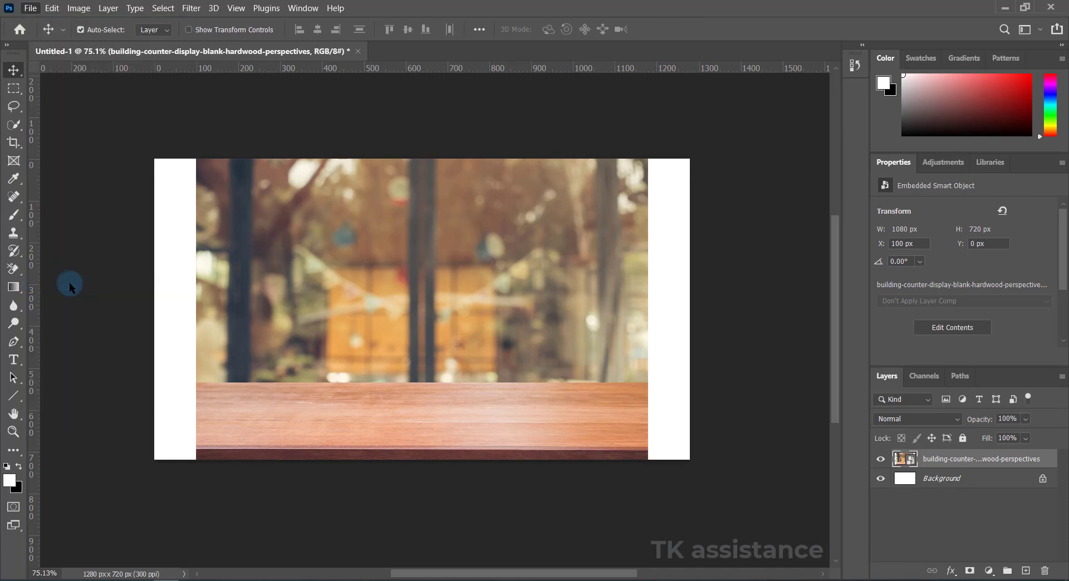
click(175, 145)
double_click(172, 141)
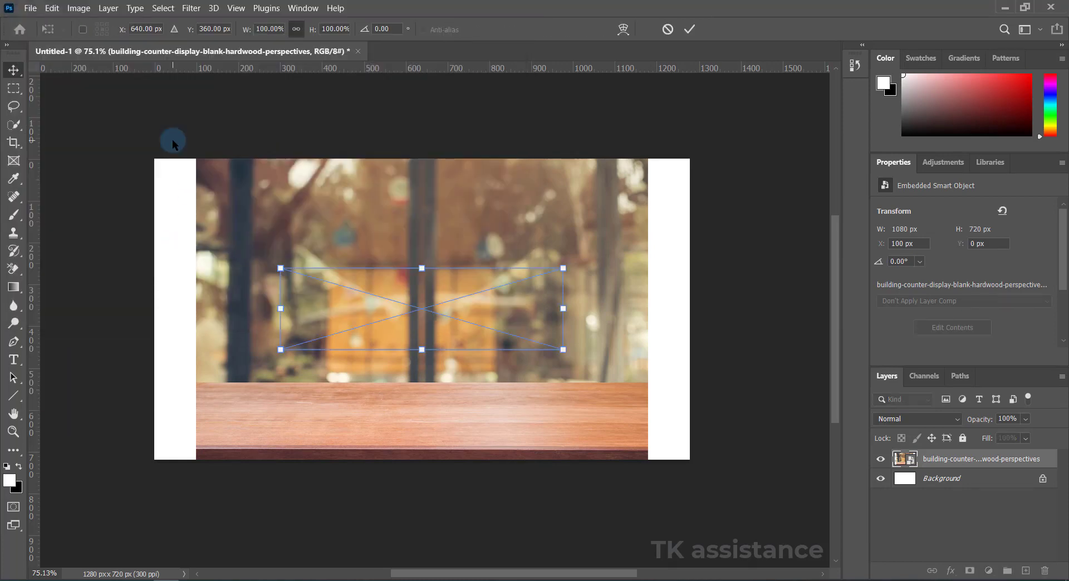
alt+scroll(476, 312, up, 2)
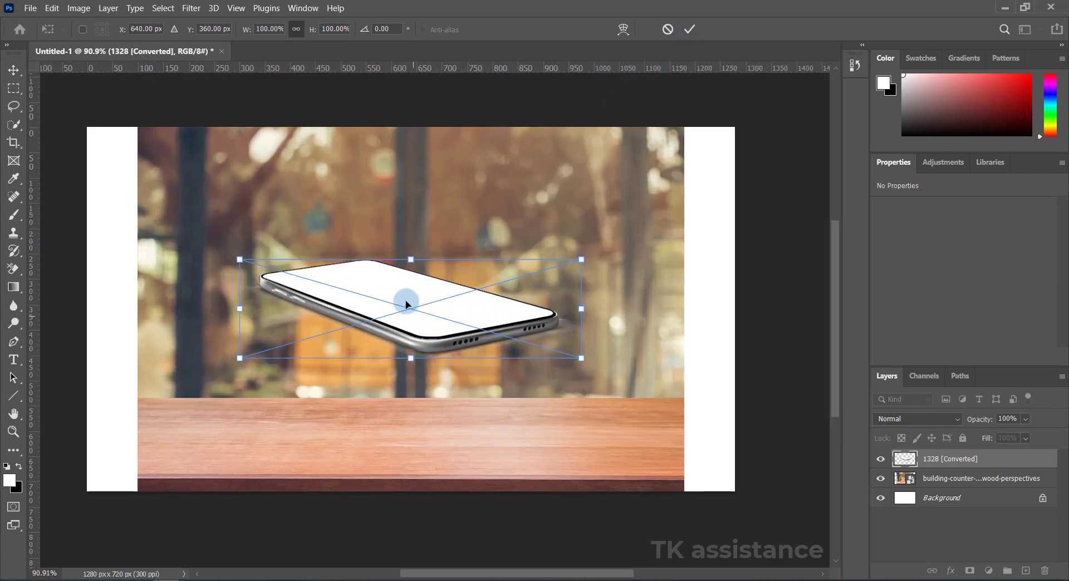
Scale the phone to about 49% and centre it on the wooden tabletop
drag(406, 306, 412, 428)
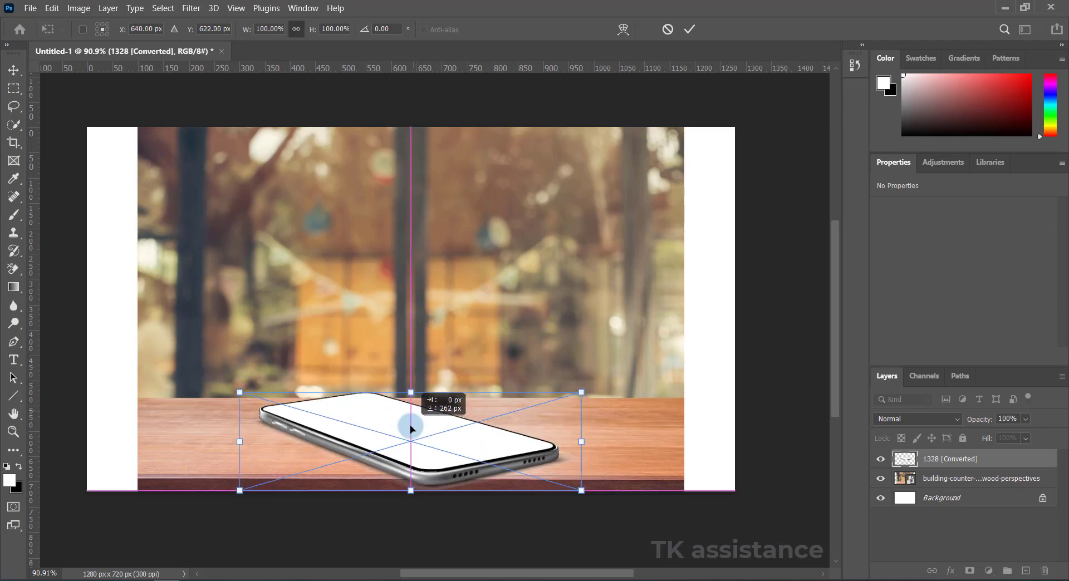
drag(581, 491, 487, 463)
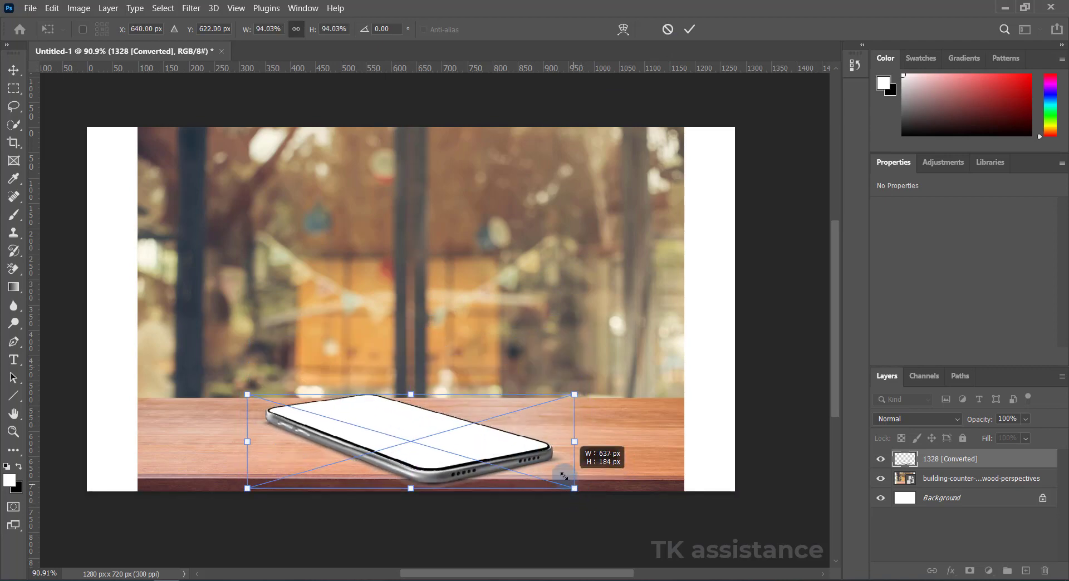
drag(448, 433, 427, 437)
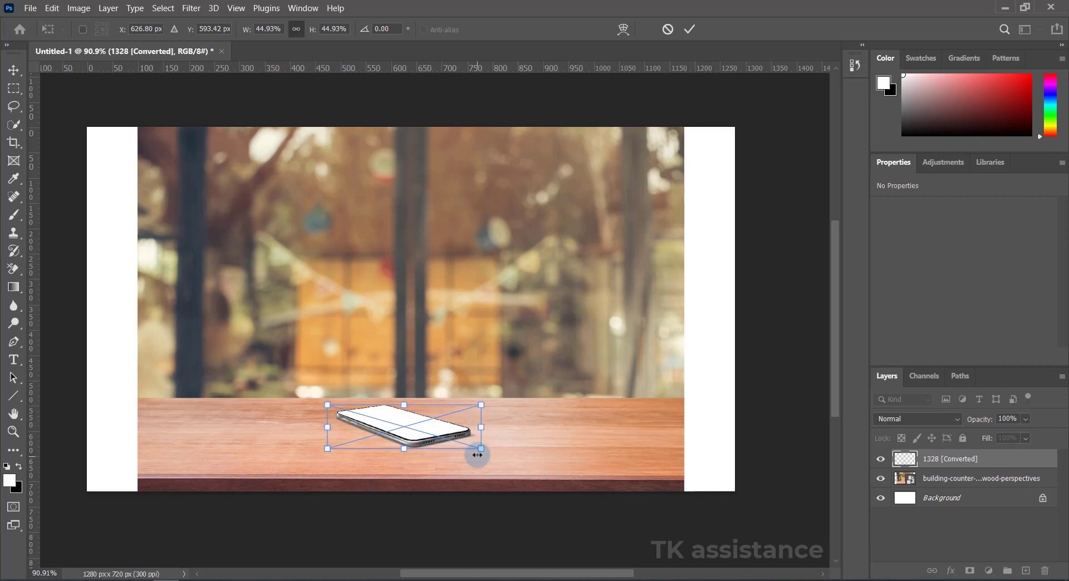
drag(478, 451, 483, 453)
drag(419, 432, 420, 432)
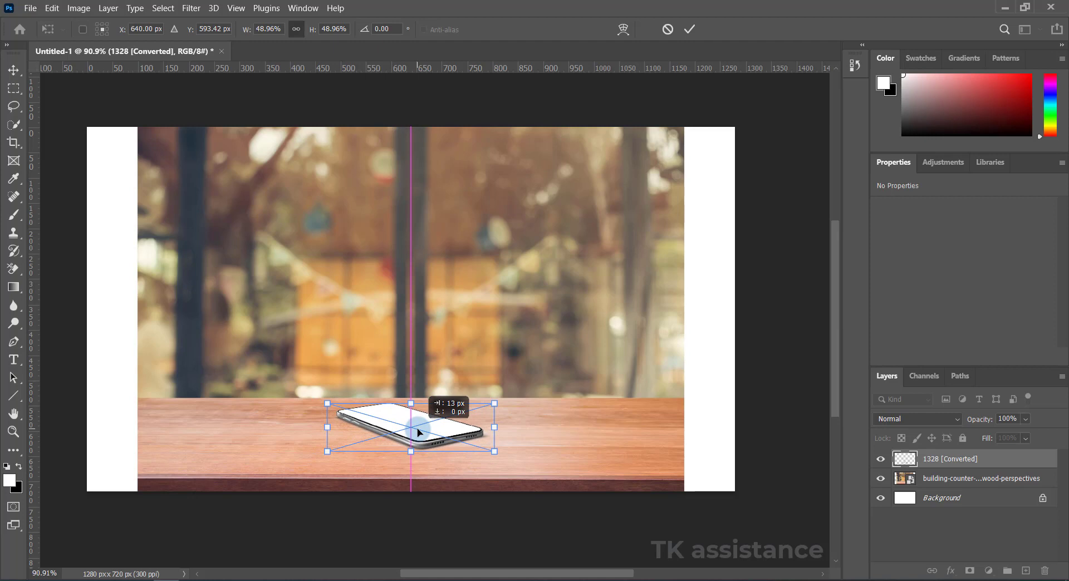
click(689, 29)
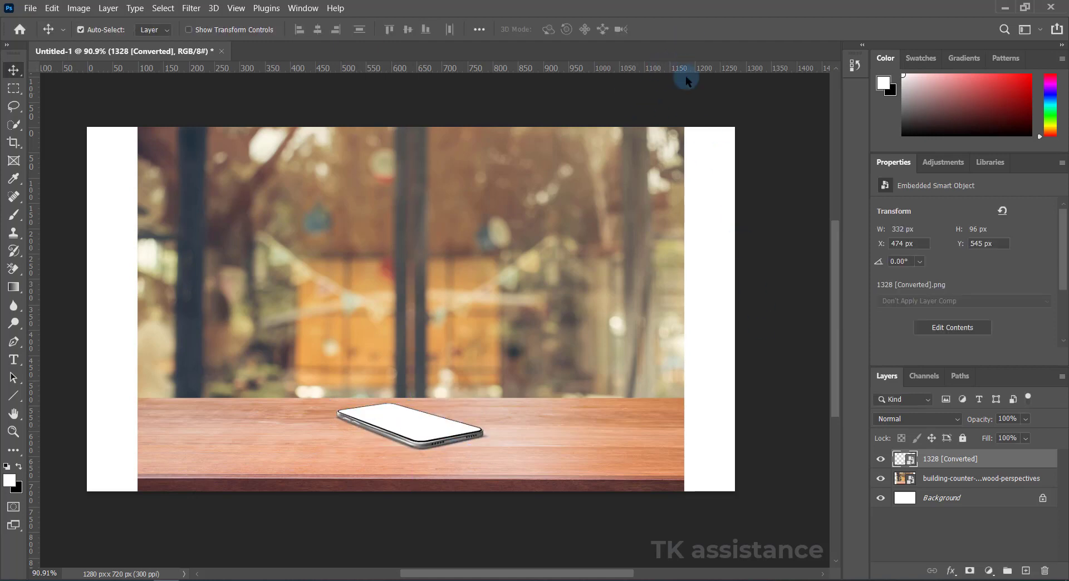
shift+click(975, 482)
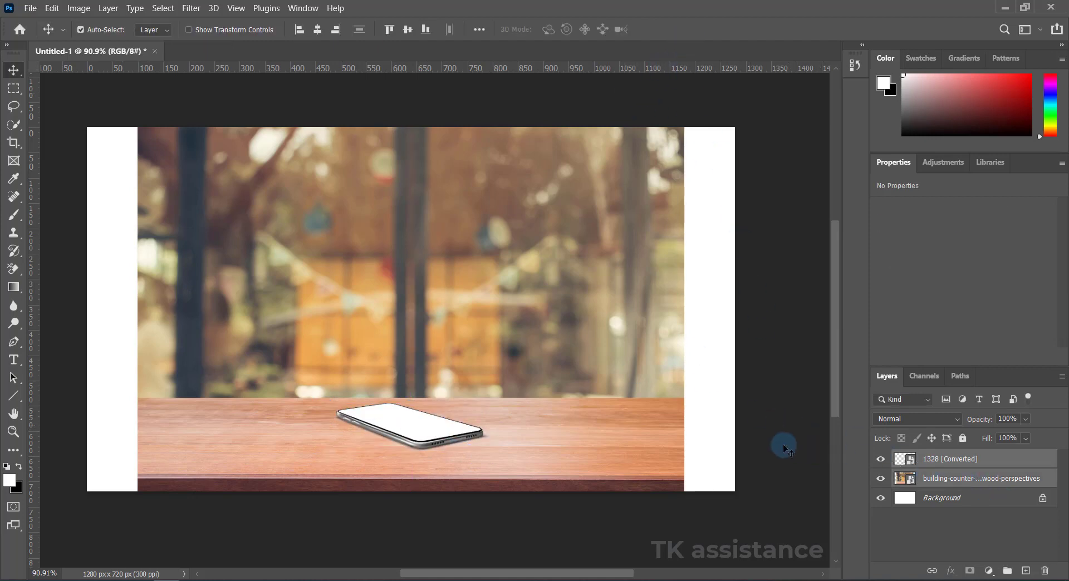
Scale the tabletop and phone layers together to about 228%, top-aligned to the canvas
scroll(673, 418, down, 1)
scroll(683, 429, down, 2)
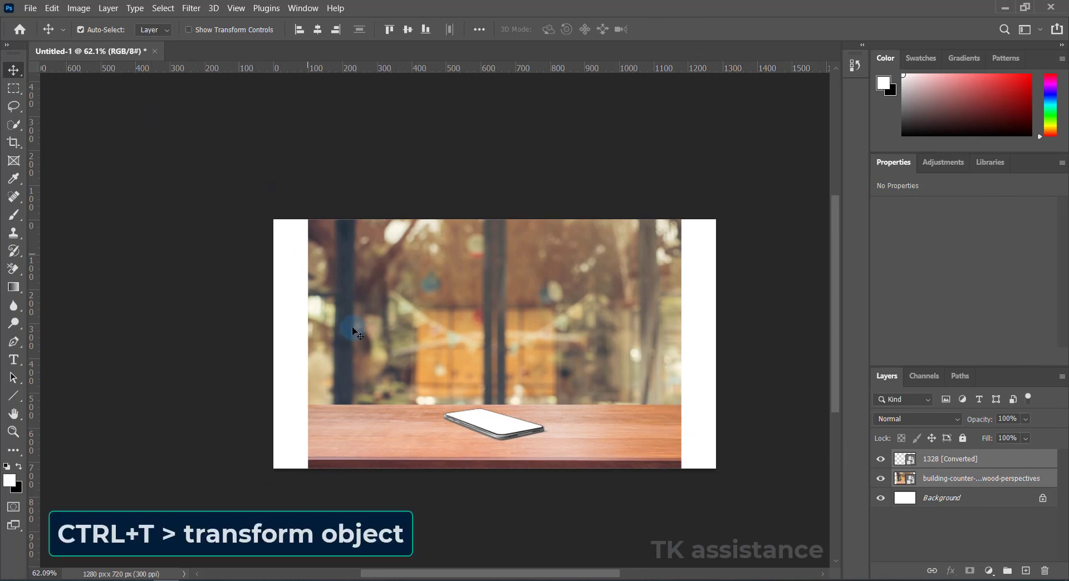
key(ctrl)
key(ctrl+t)
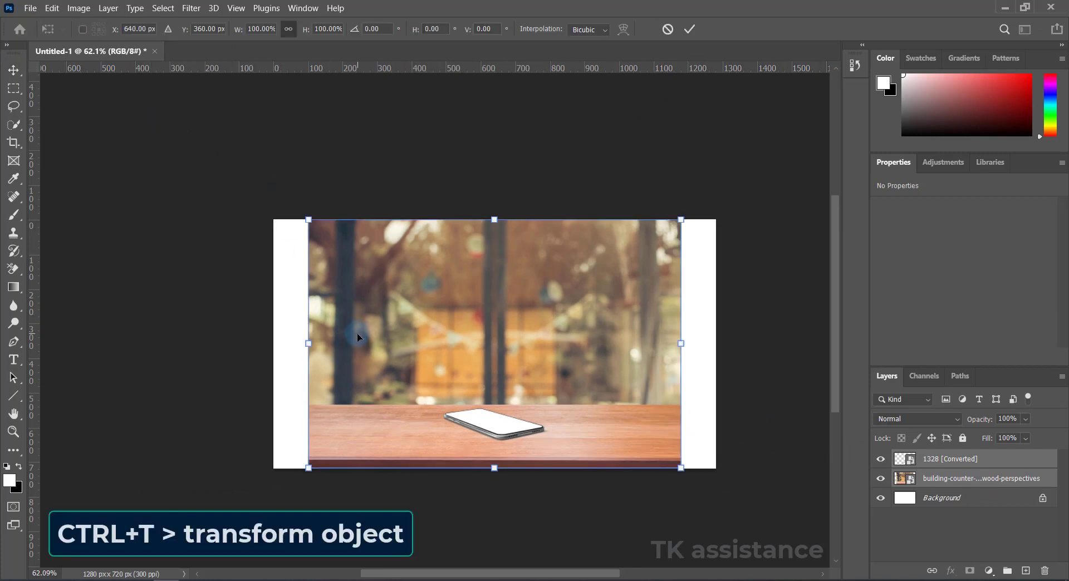
scroll(358, 337, down, 2)
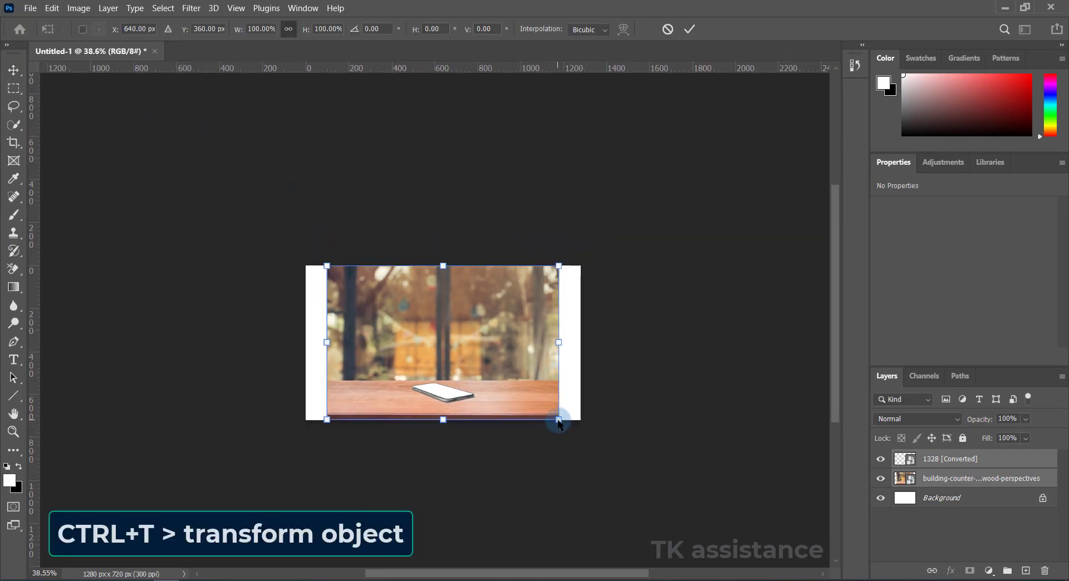
drag(558, 420, 650, 474)
drag(543, 367, 541, 326)
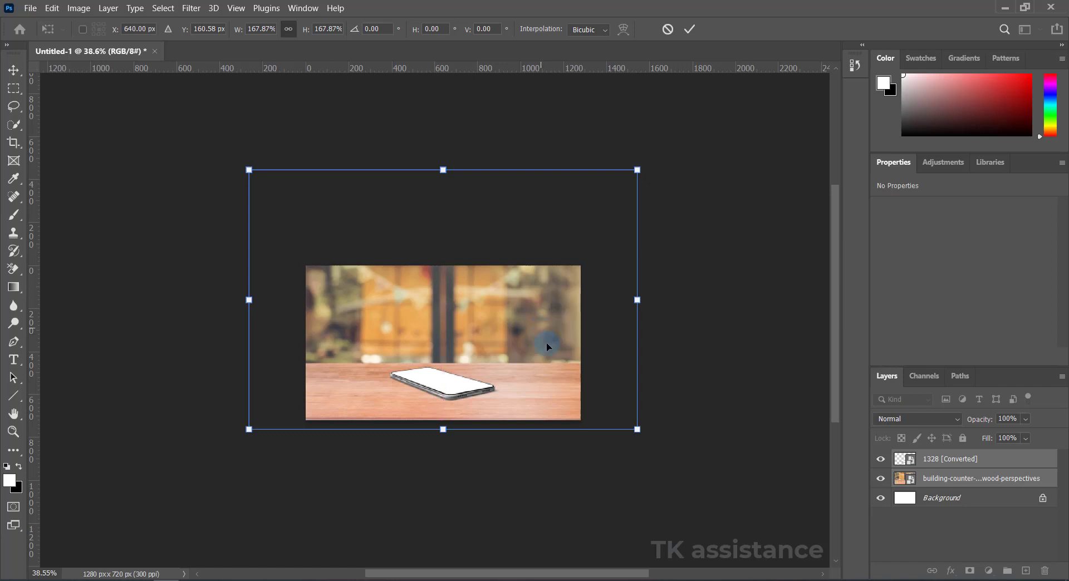
drag(637, 429, 686, 462)
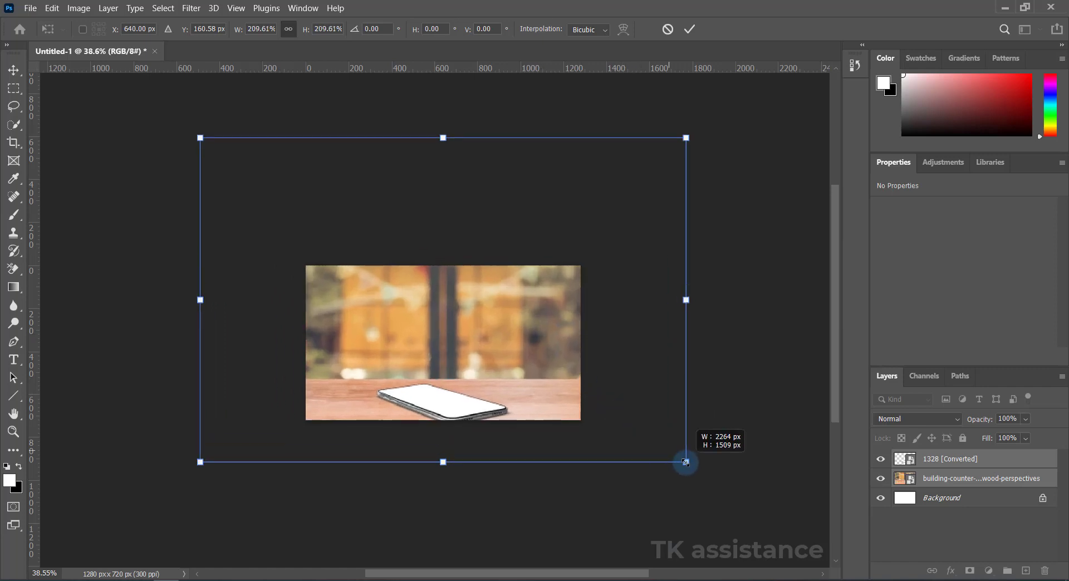
drag(547, 381, 546, 355)
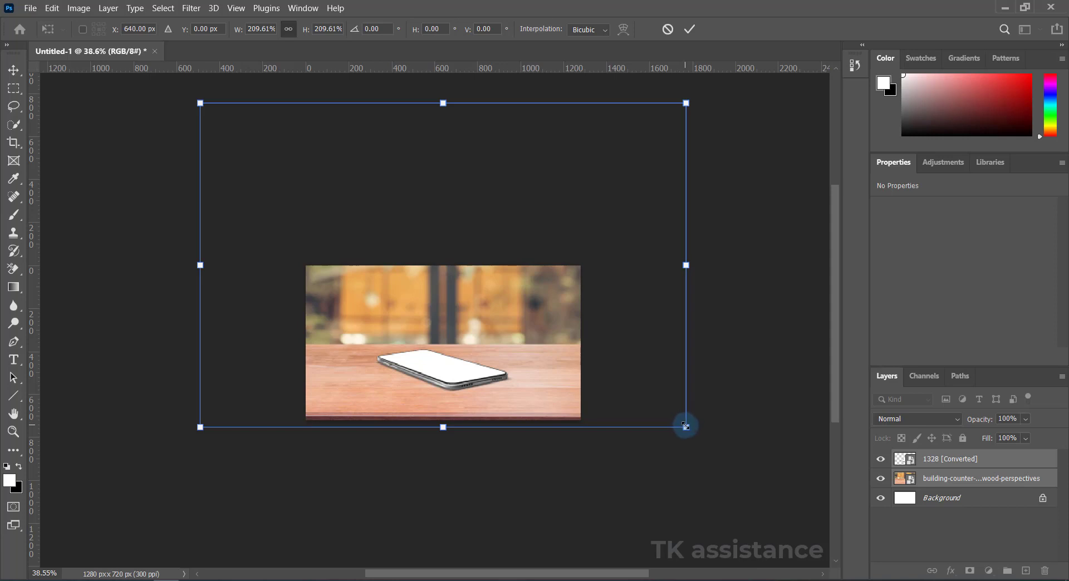
drag(686, 427, 707, 441)
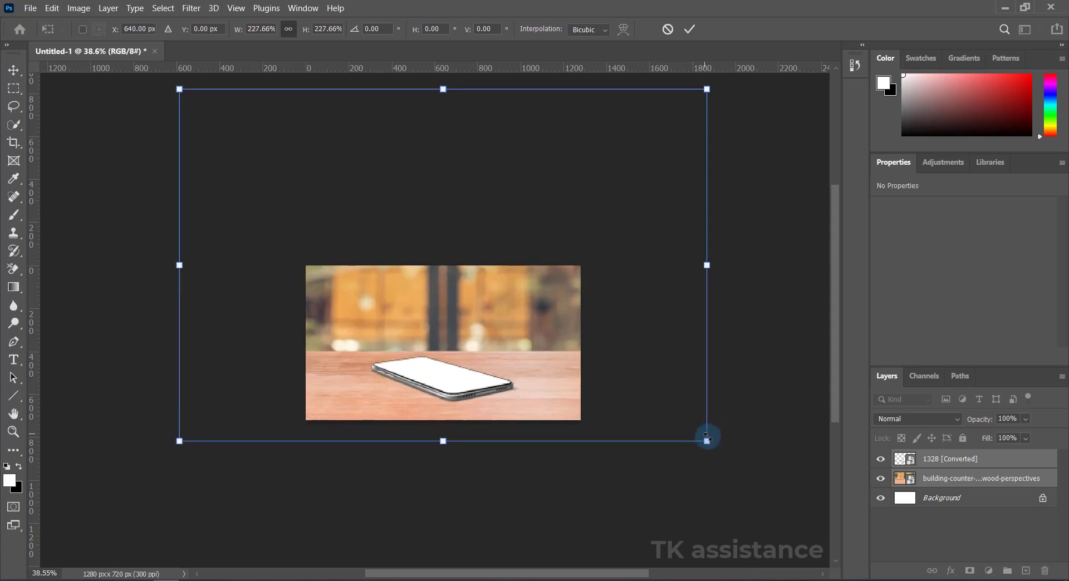
click(693, 29)
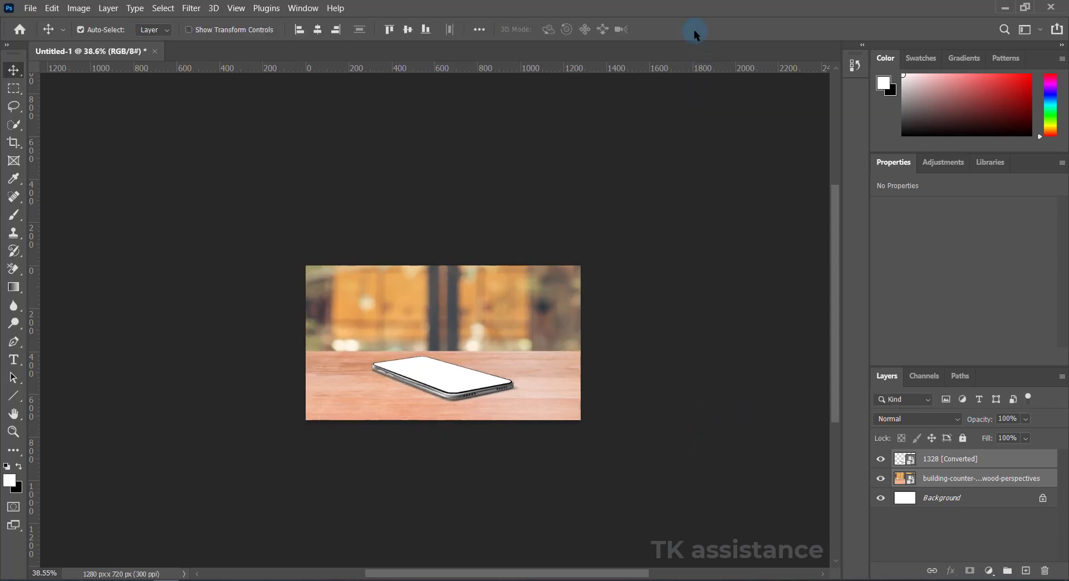
Zoom in on the phone and select the phone layer
drag(411, 370, 489, 388)
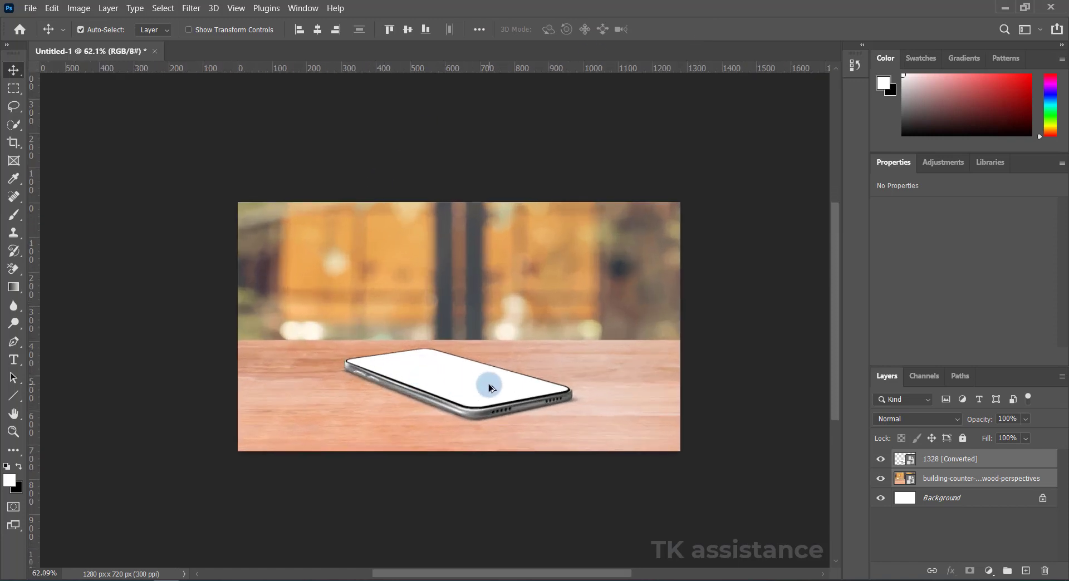
scroll(489, 387, up, 1)
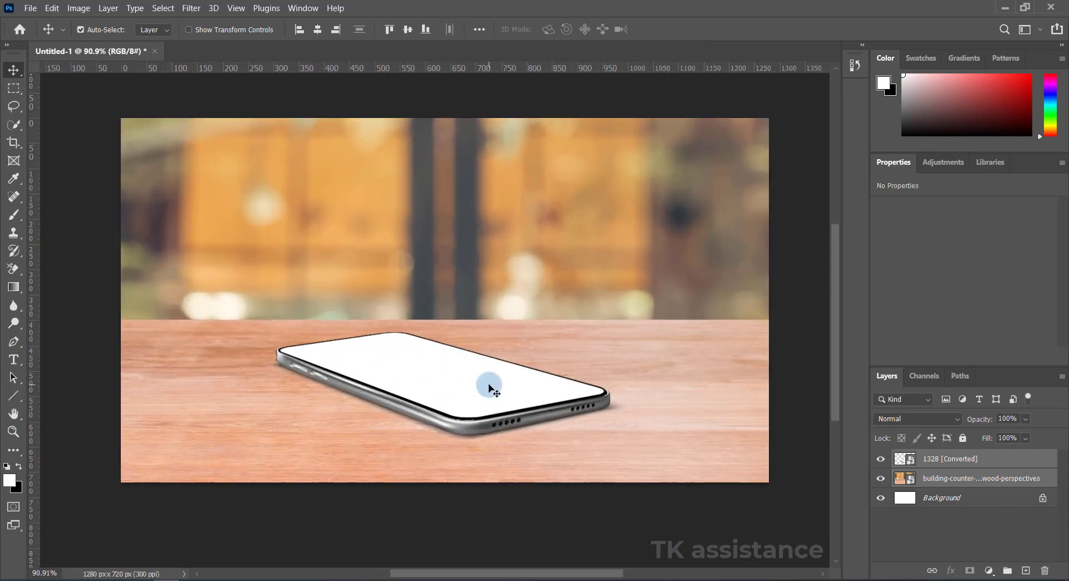
scroll(489, 388, up, 1)
scroll(489, 388, up, 1)
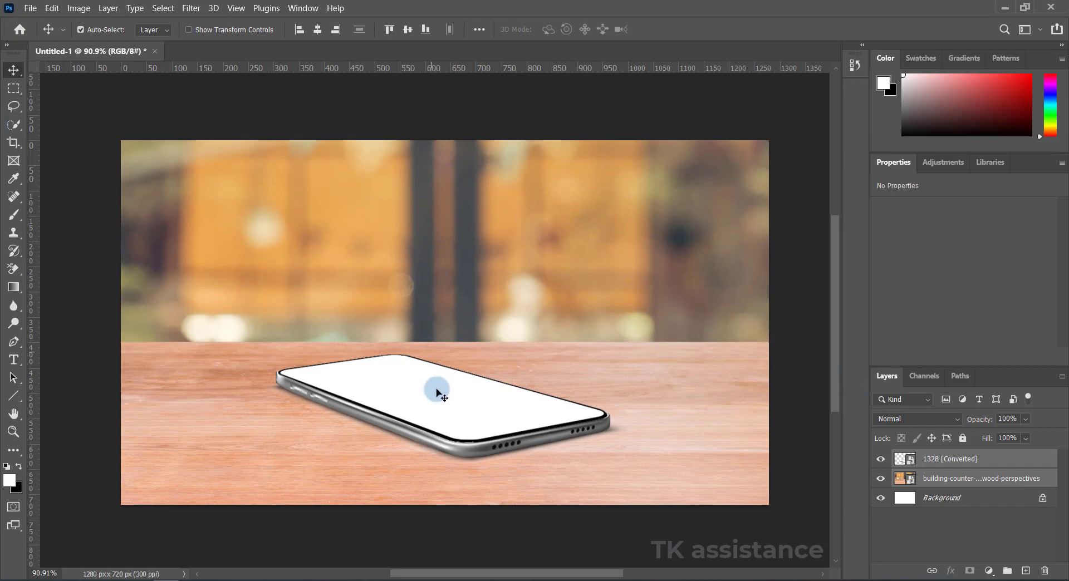
click(969, 461)
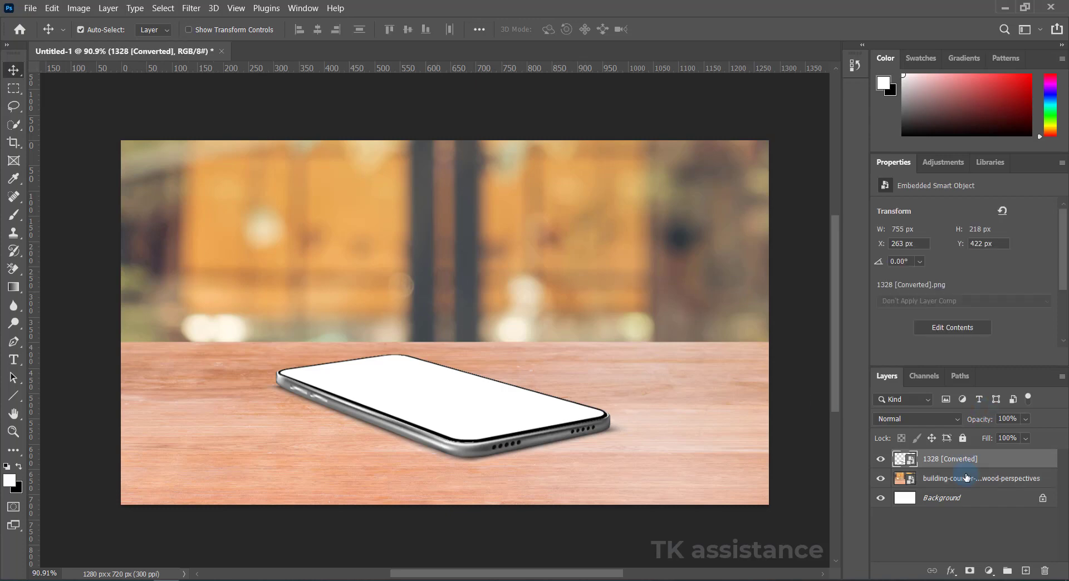
Place the seated woman photo as an embedded layer
click(30, 9)
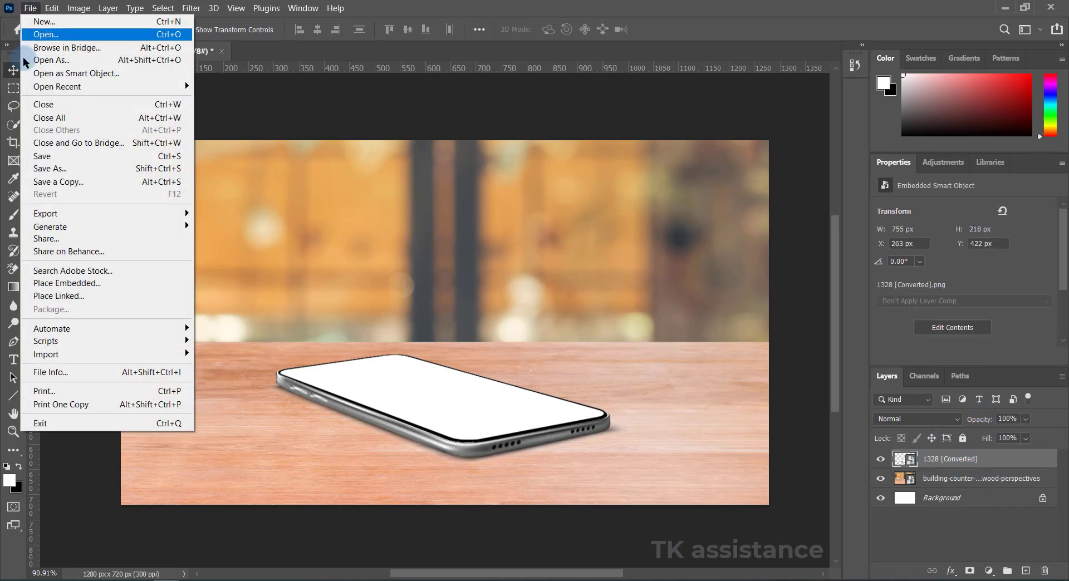
click(76, 284)
double_click(322, 122)
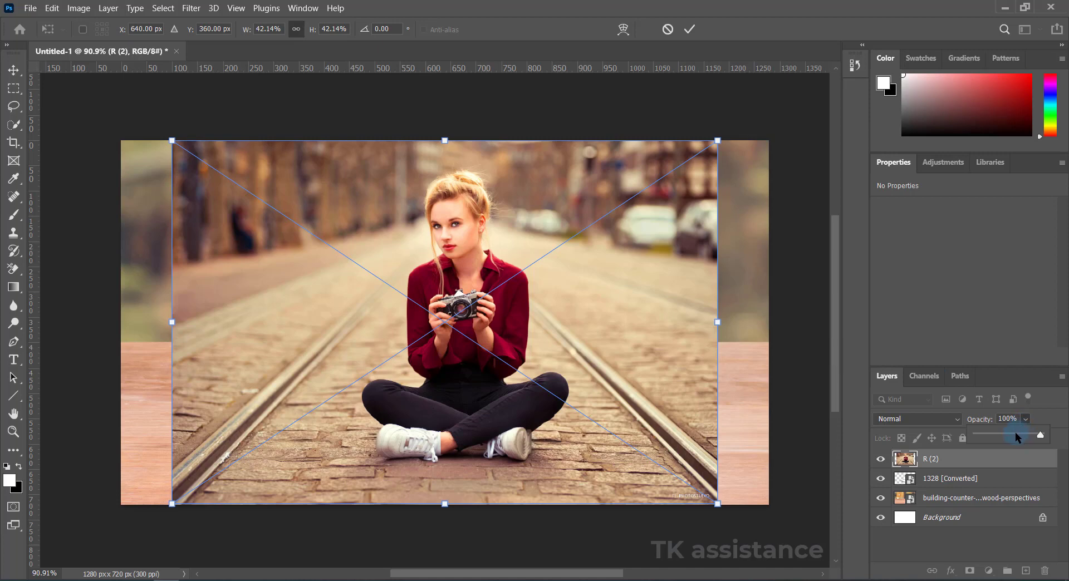
Set the woman photo to 55% opacity, scale it to about 34% and centre it over the phone
drag(1014, 438, 1010, 439)
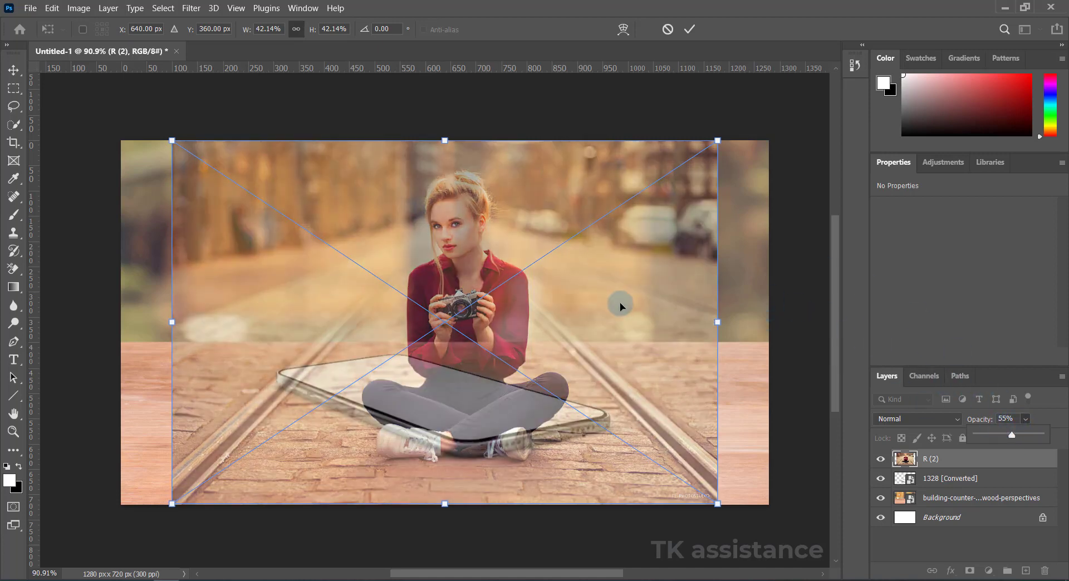
drag(609, 325, 616, 285)
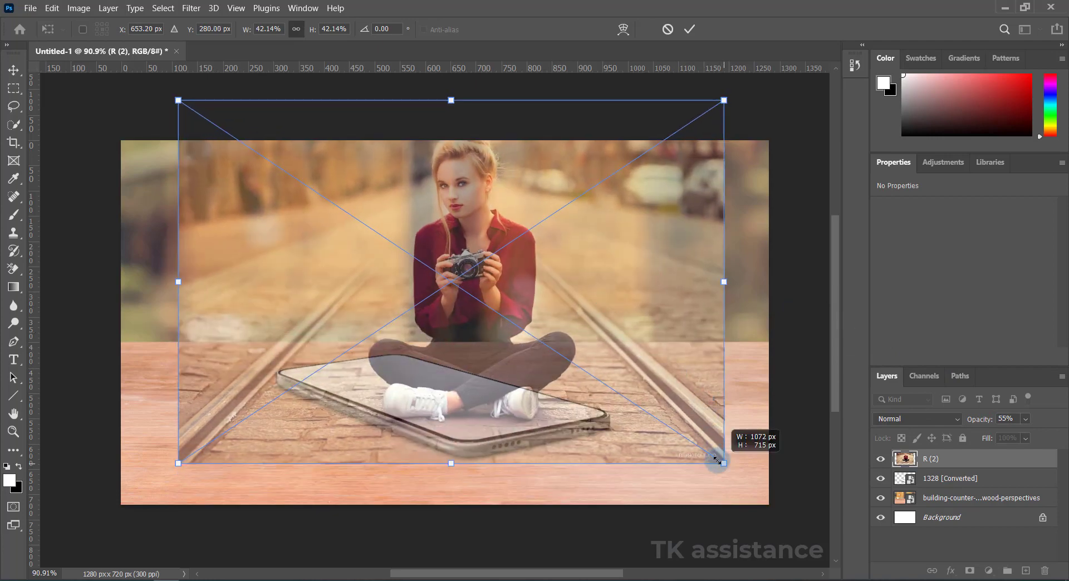
drag(723, 463, 672, 429)
drag(582, 384, 582, 395)
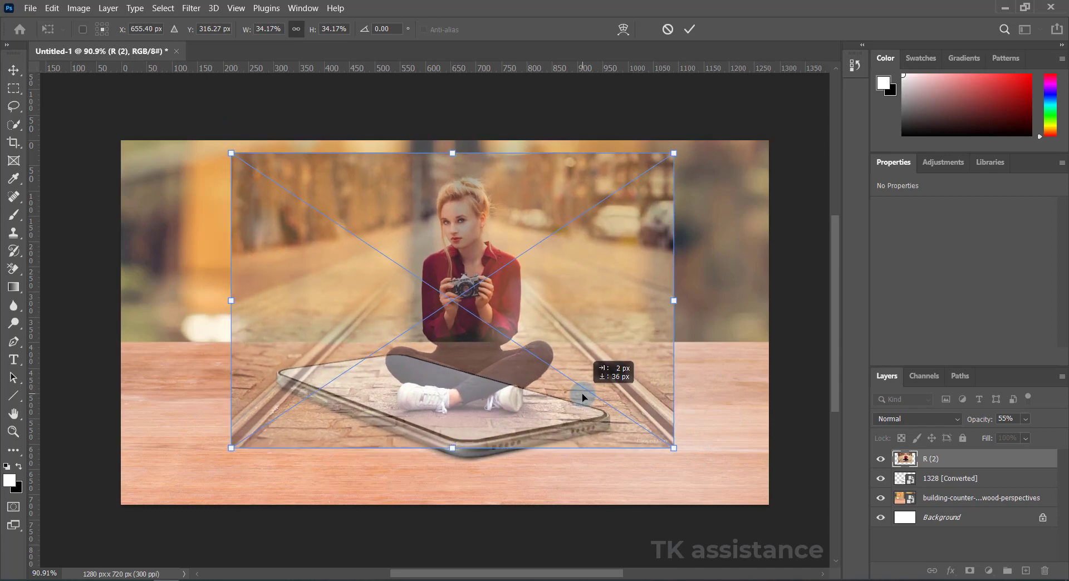
drag(582, 397, 569, 394)
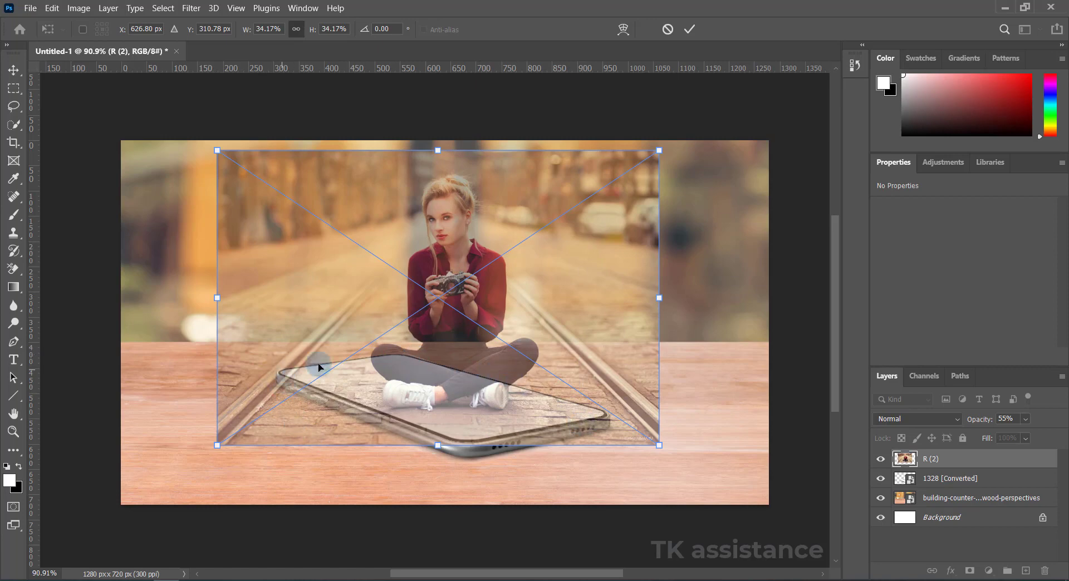
click(691, 29)
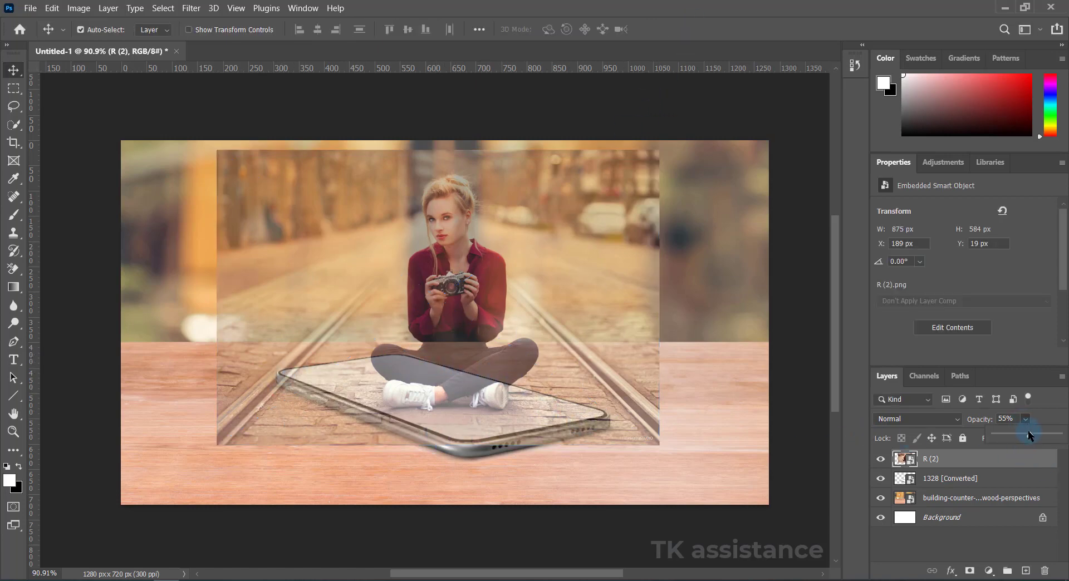
Restore the woman layer to 100% opacity, name it 1, and duplicate it as layer 2
drag(1031, 438, 1058, 436)
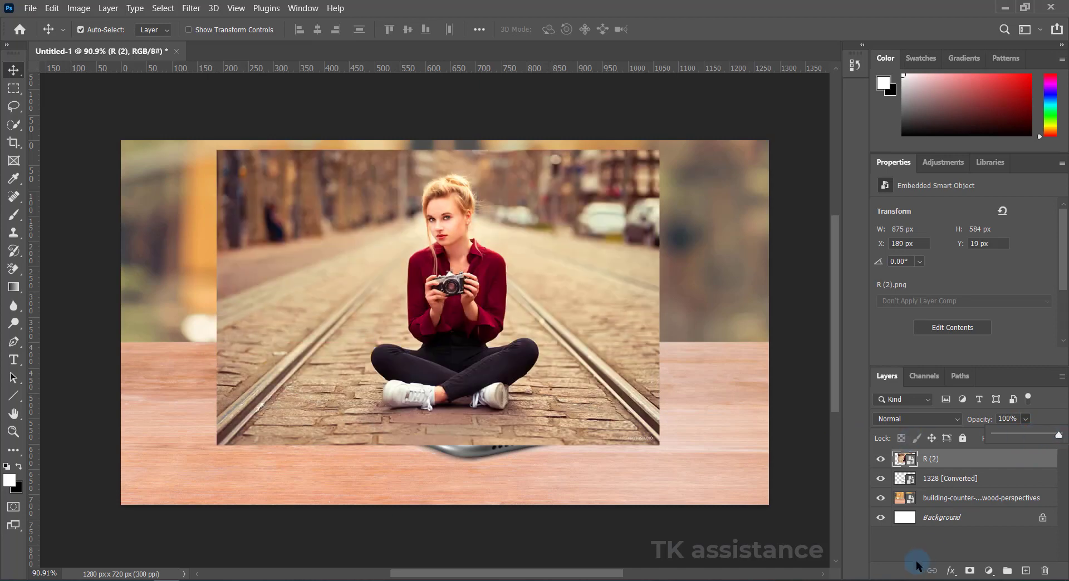
double_click(933, 459)
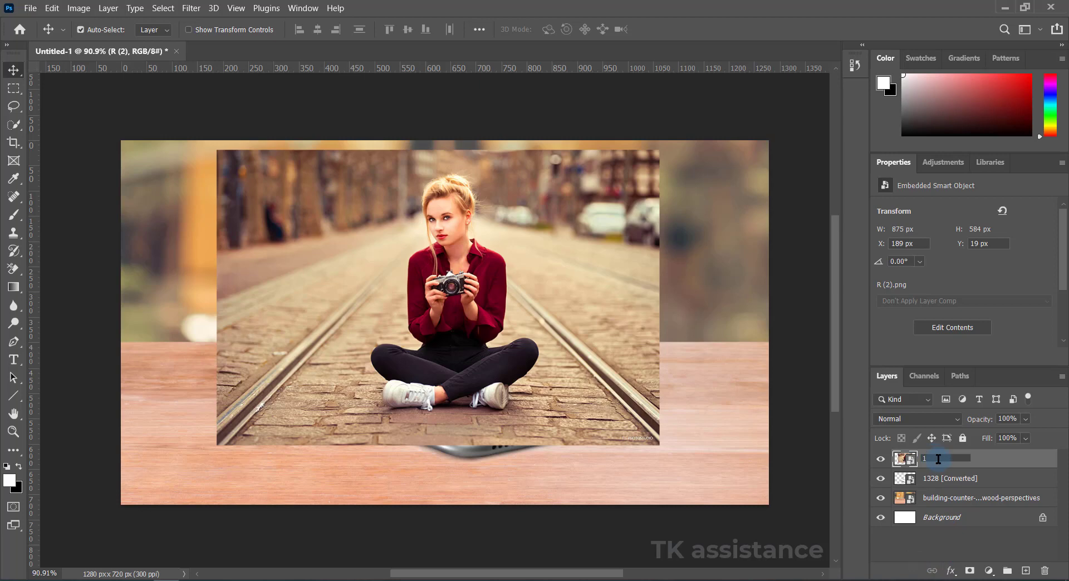
key(Return)
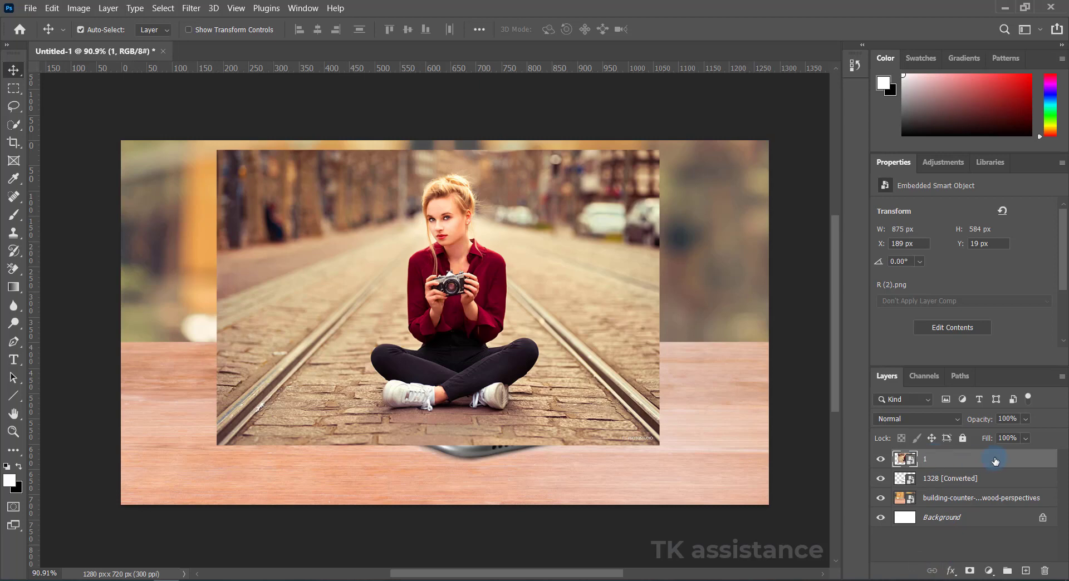
drag(994, 461, 1025, 571)
double_click(935, 465)
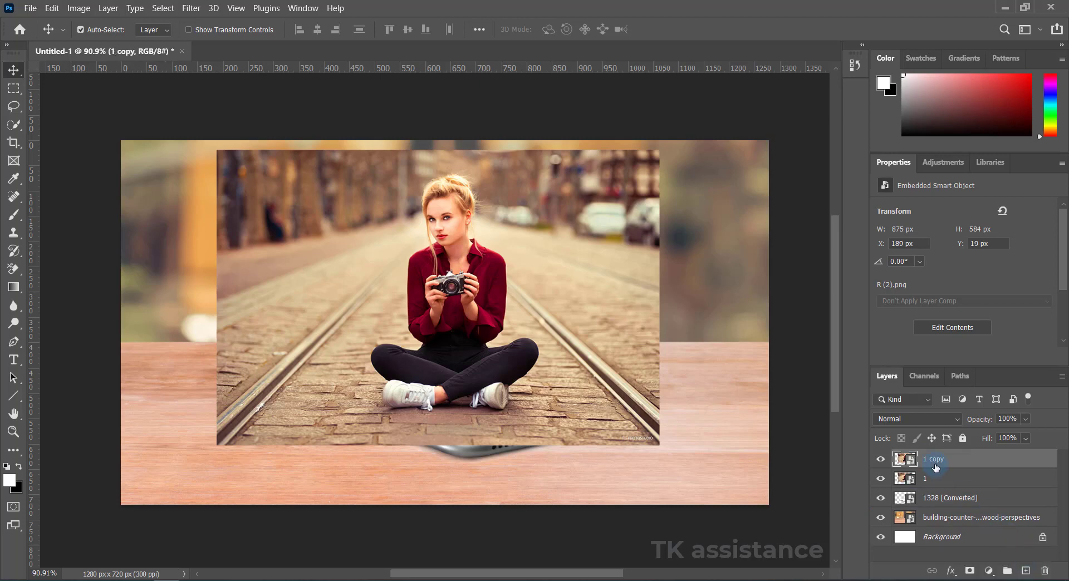
double_click(933, 460)
text(2)
key(Return)
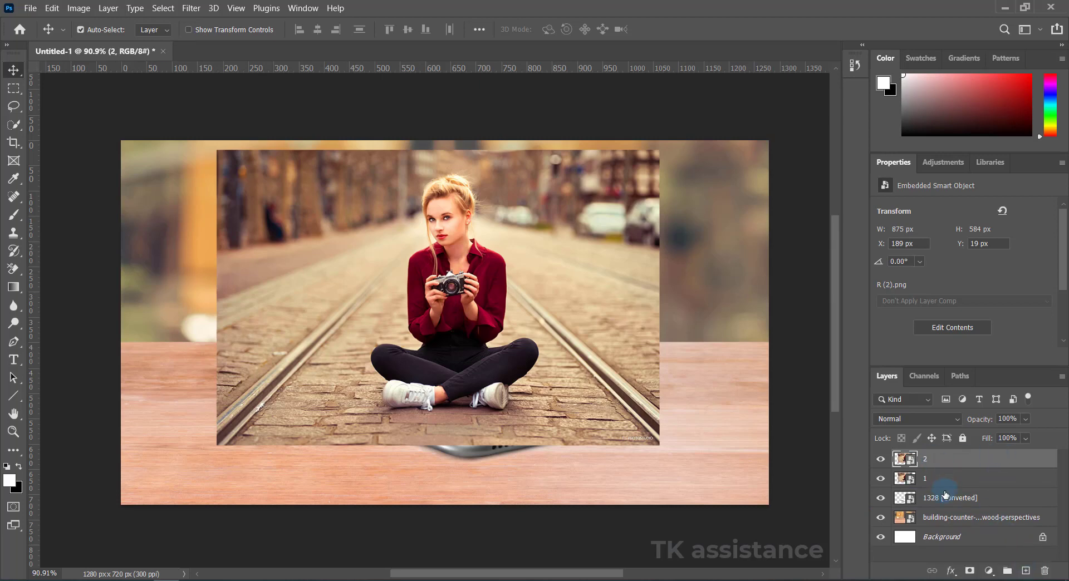
Rename the phone layer to Mobile and the tabletop layer to Background
double_click(949, 498)
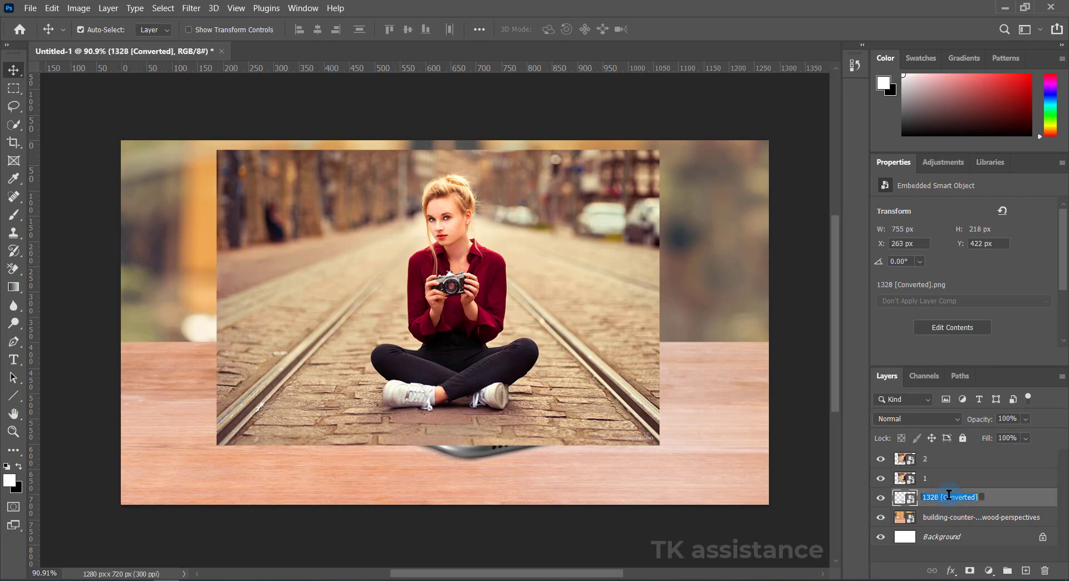
text(Mobile)
click(988, 519)
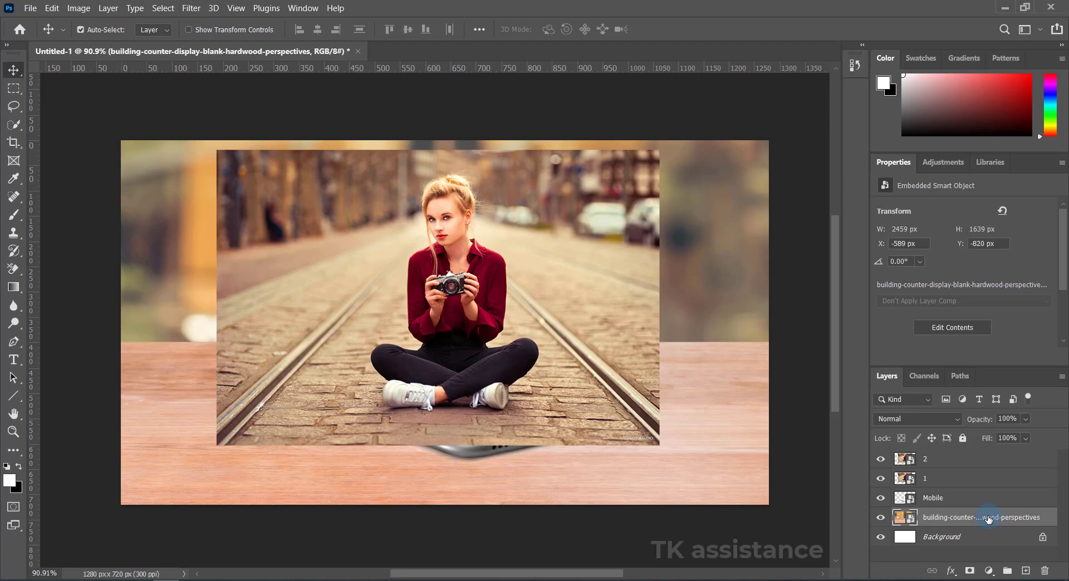
double_click(988, 518)
text(Background)
click(988, 517)
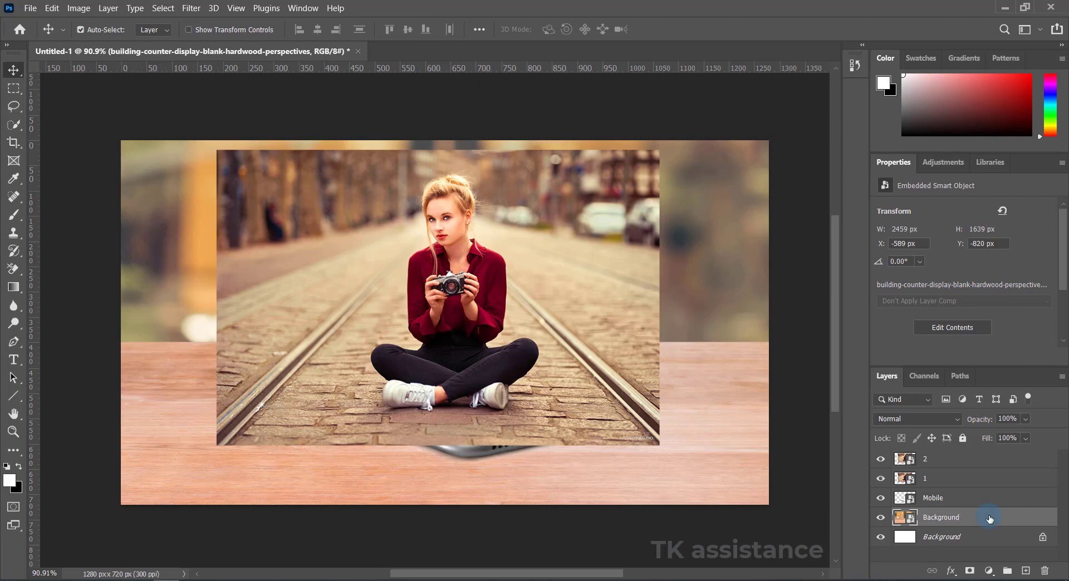
click(933, 498)
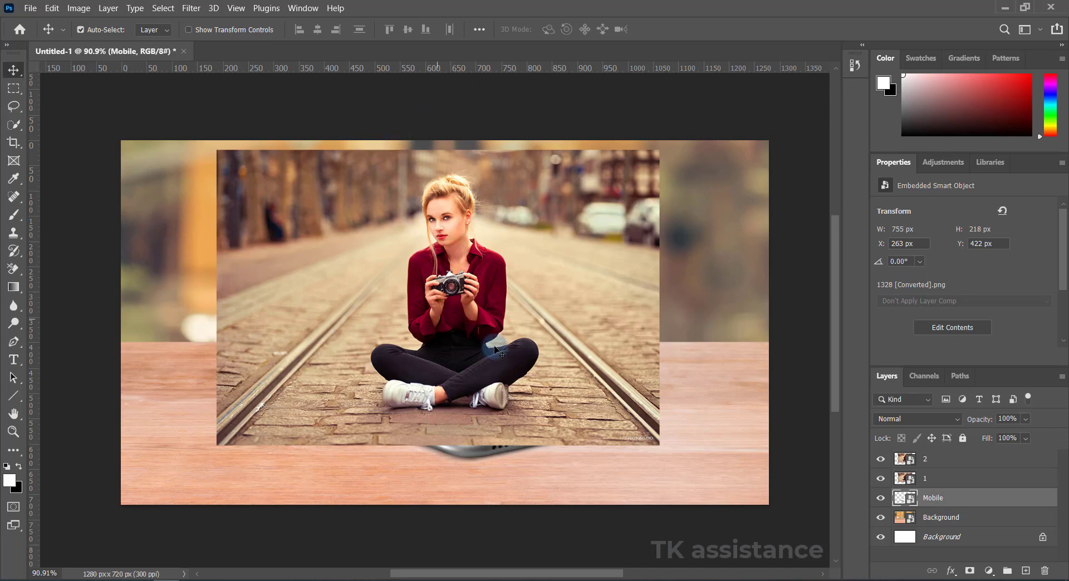
Hide layer 1 and begin a Pen path along the screen's left corner and top edge
click(880, 479)
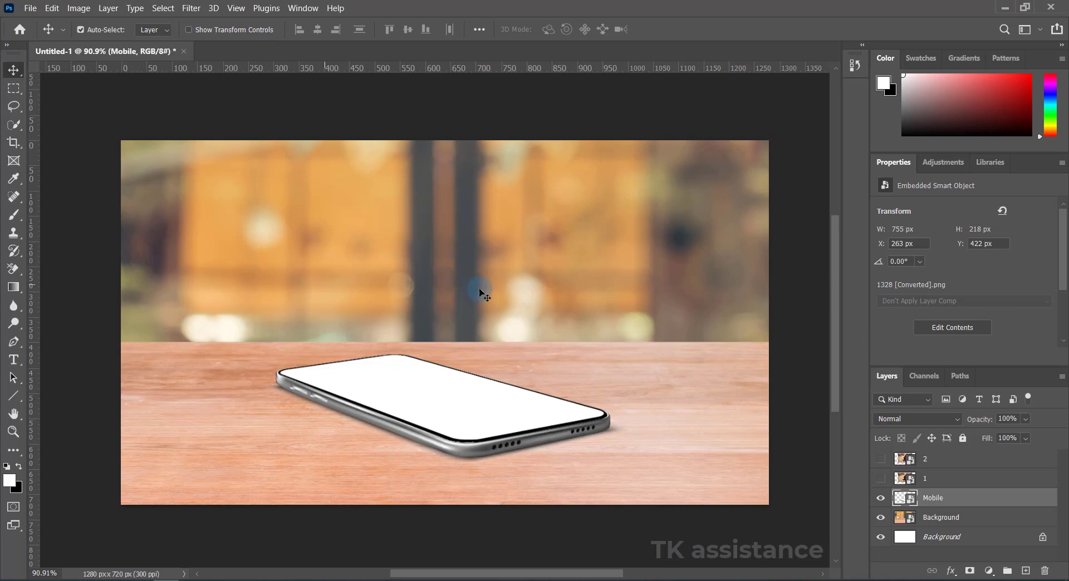
click(12, 343)
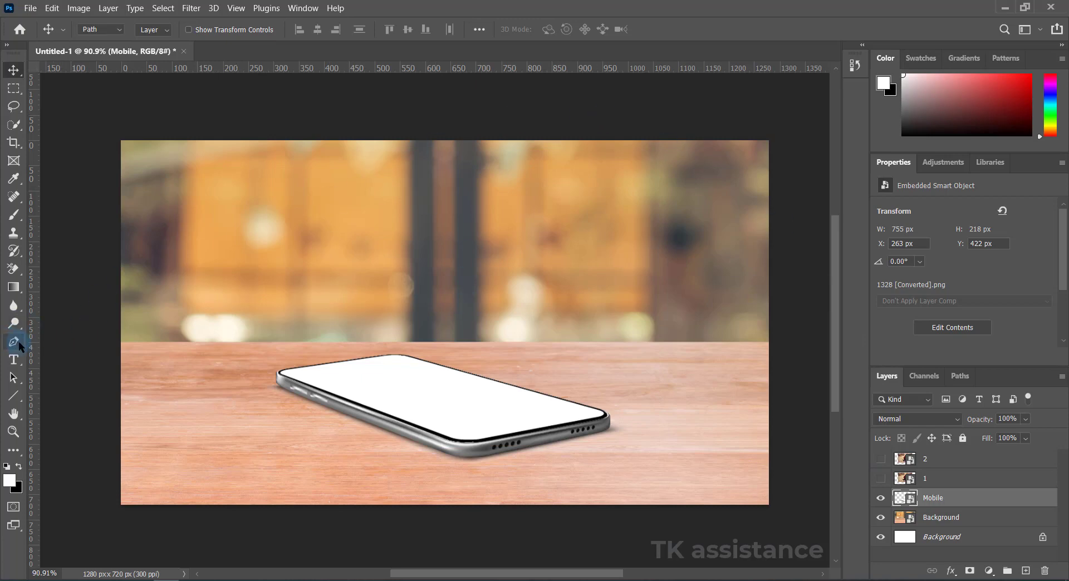
scroll(310, 382, up, 2)
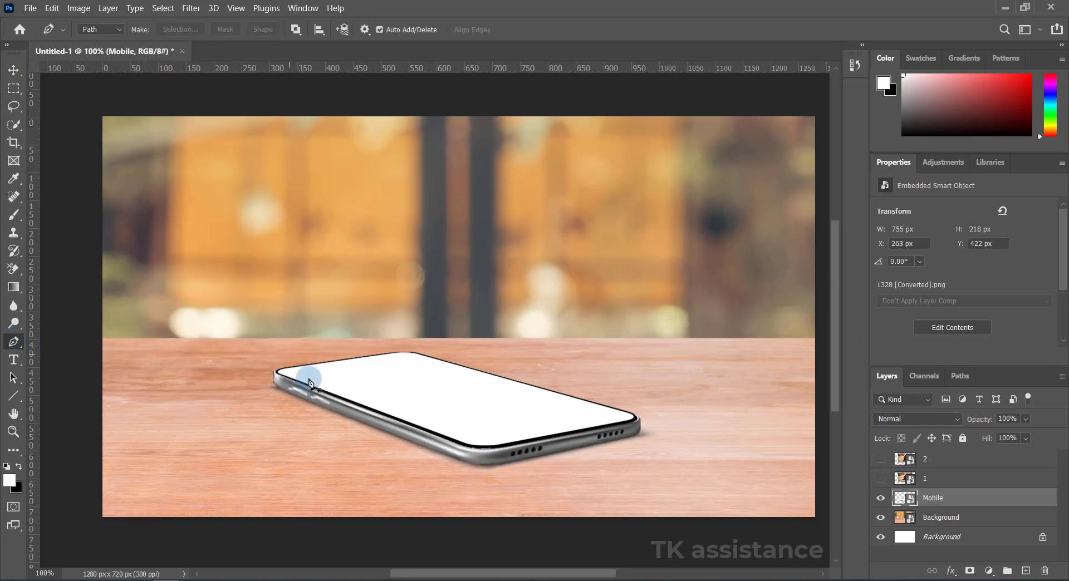
scroll(300, 382, up, 2)
scroll(284, 382, up, 2)
scroll(267, 381, up, 2)
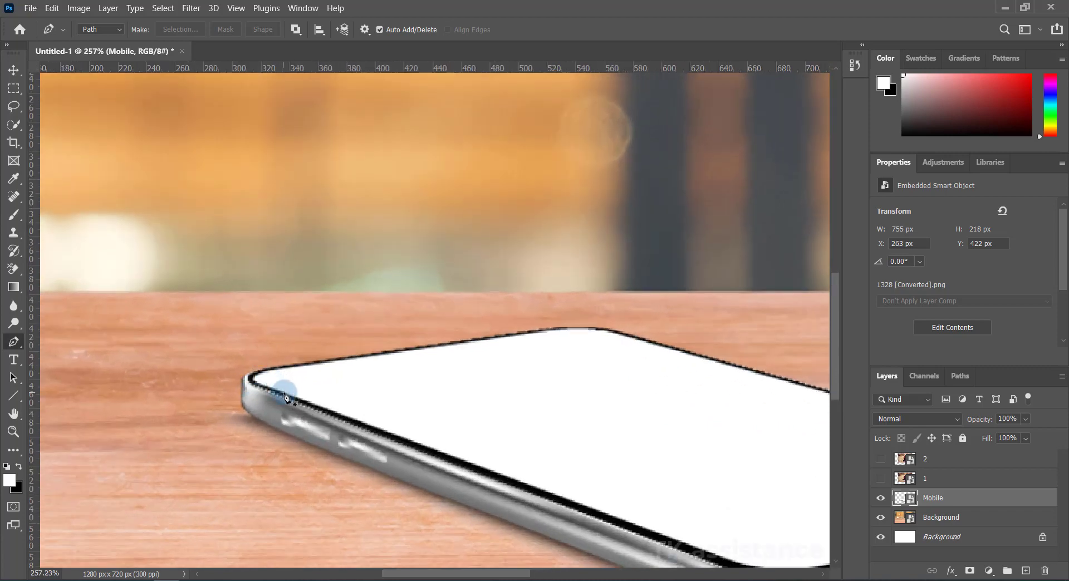
click(284, 394)
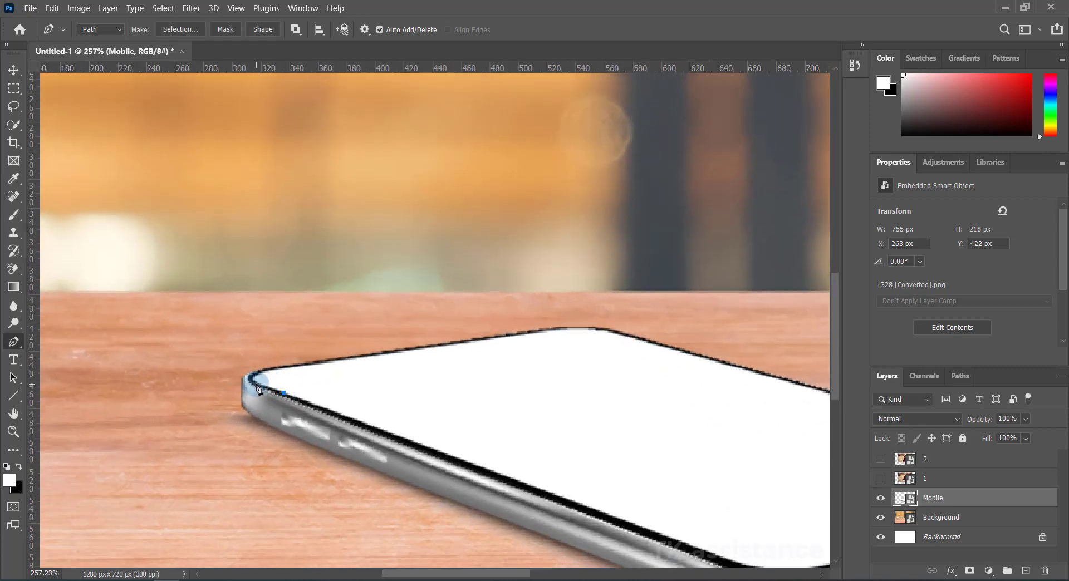
drag(247, 374, 303, 369)
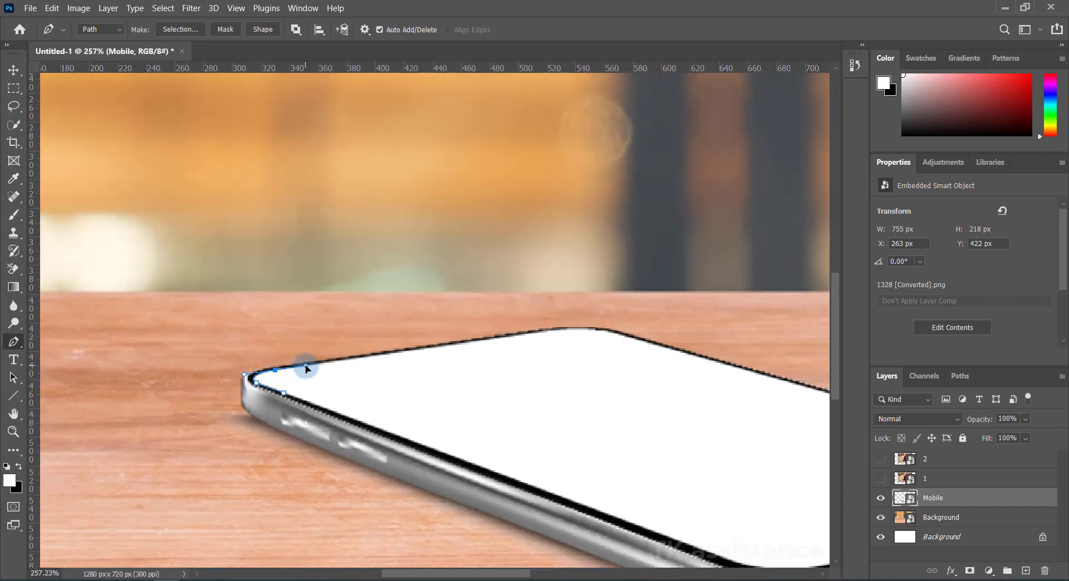
click(561, 332)
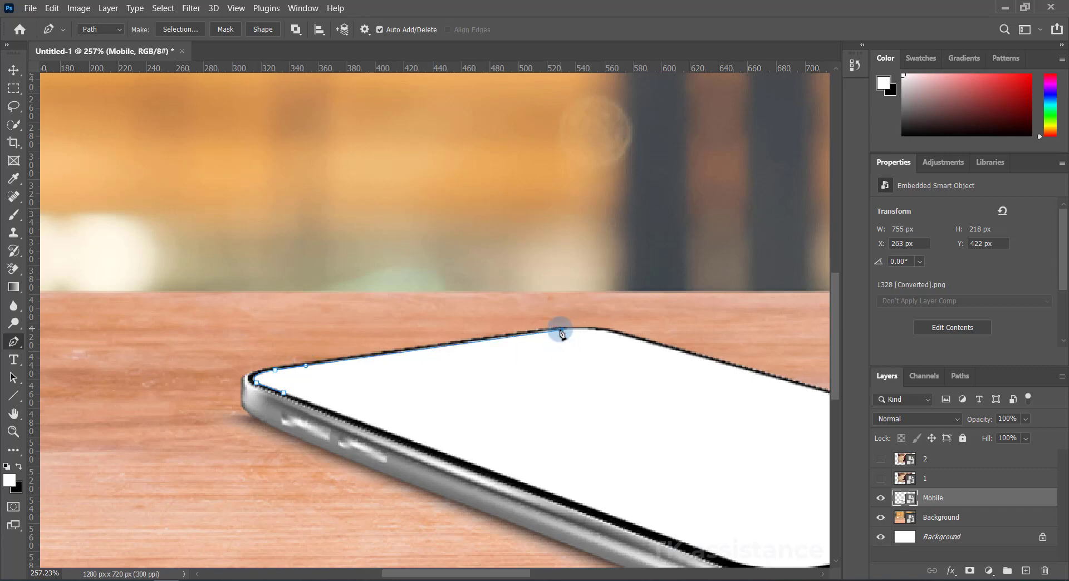
key(ctrl+z)
drag(558, 333, 553, 334)
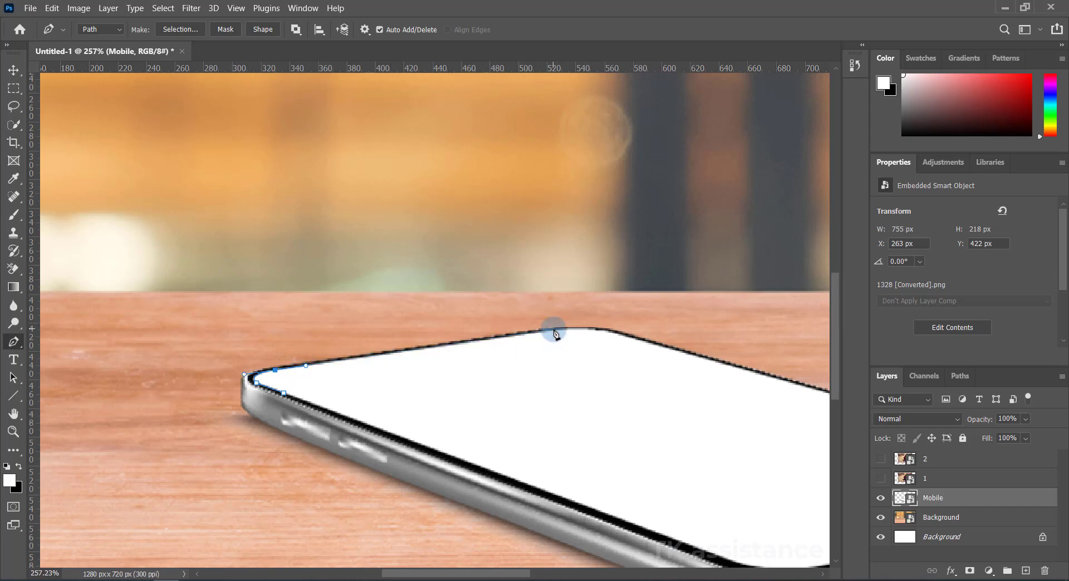
click(626, 342)
drag(668, 347, 671, 350)
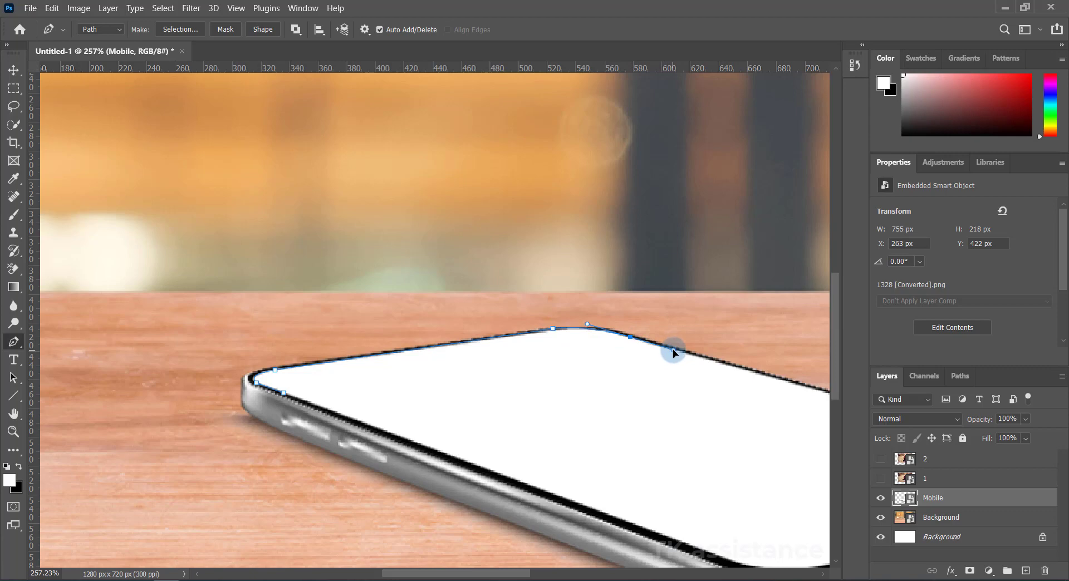
Continue the curved path around the screen's right corner and along its bottom edge
scroll(674, 352, down, 3)
scroll(680, 348, right, 5)
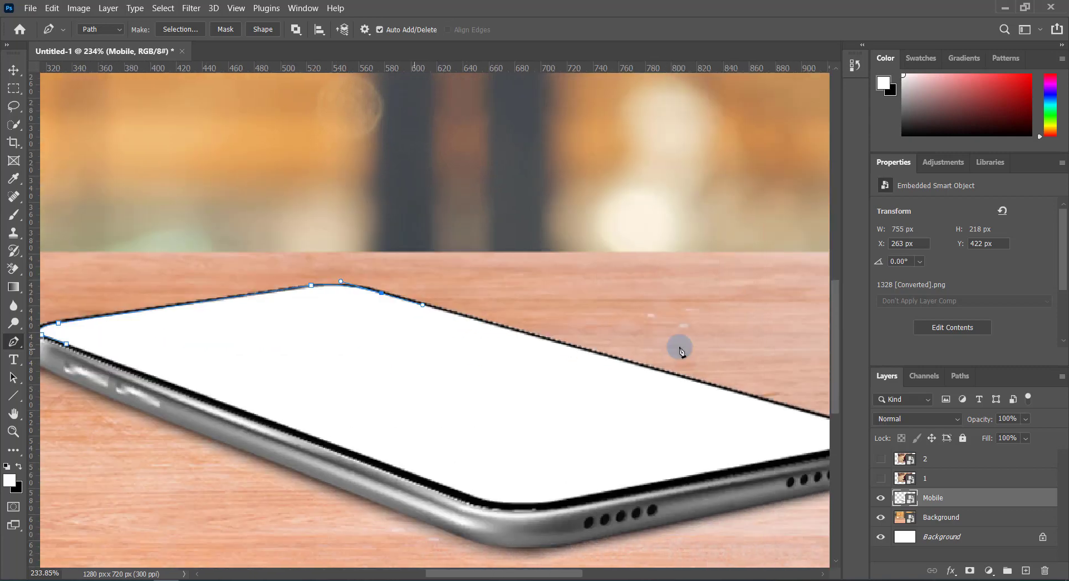
scroll(520, 342, up, 1)
scroll(521, 340, down, 3)
scroll(520, 340, right, 5)
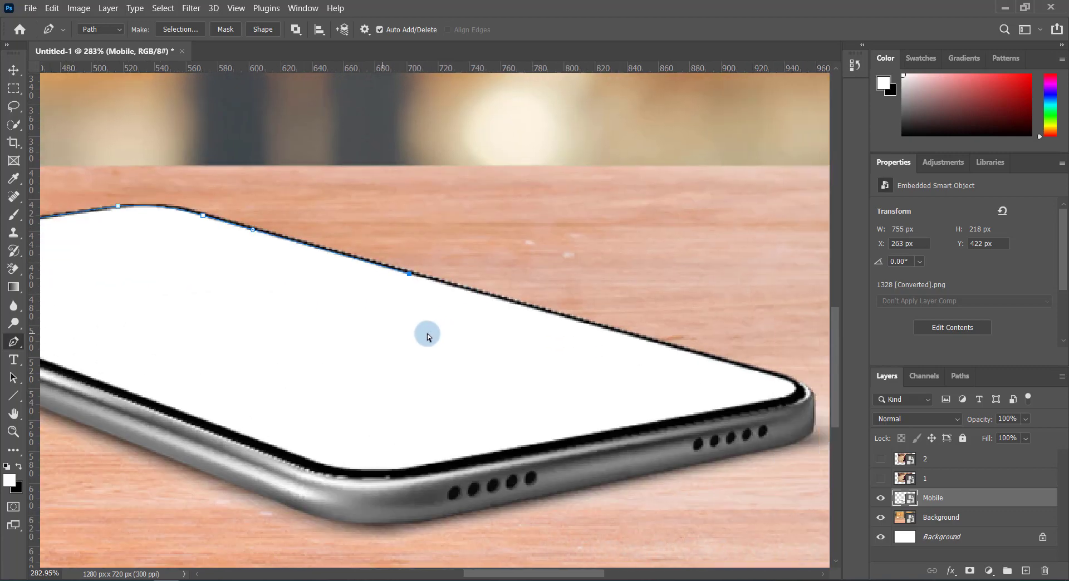
click(745, 367)
scroll(746, 372, down, 3)
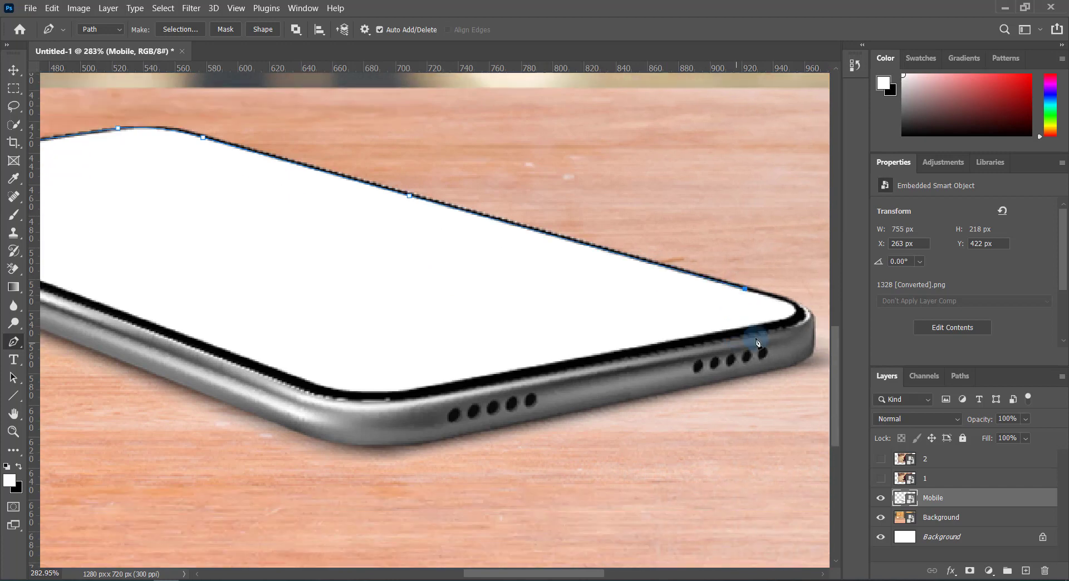
drag(779, 299, 788, 319)
drag(770, 323, 717, 339)
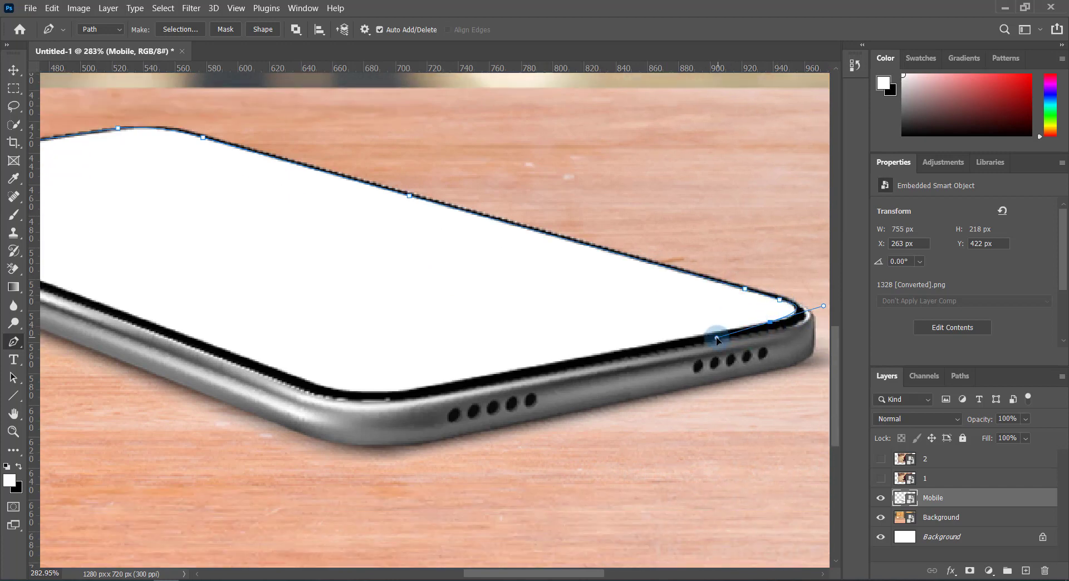
click(409, 394)
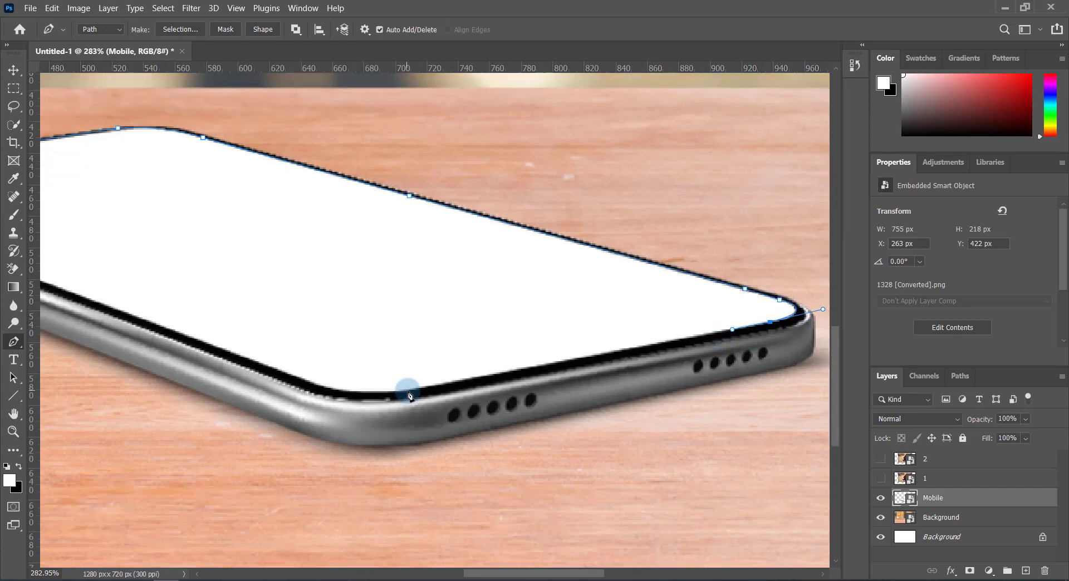
drag(306, 380, 281, 365)
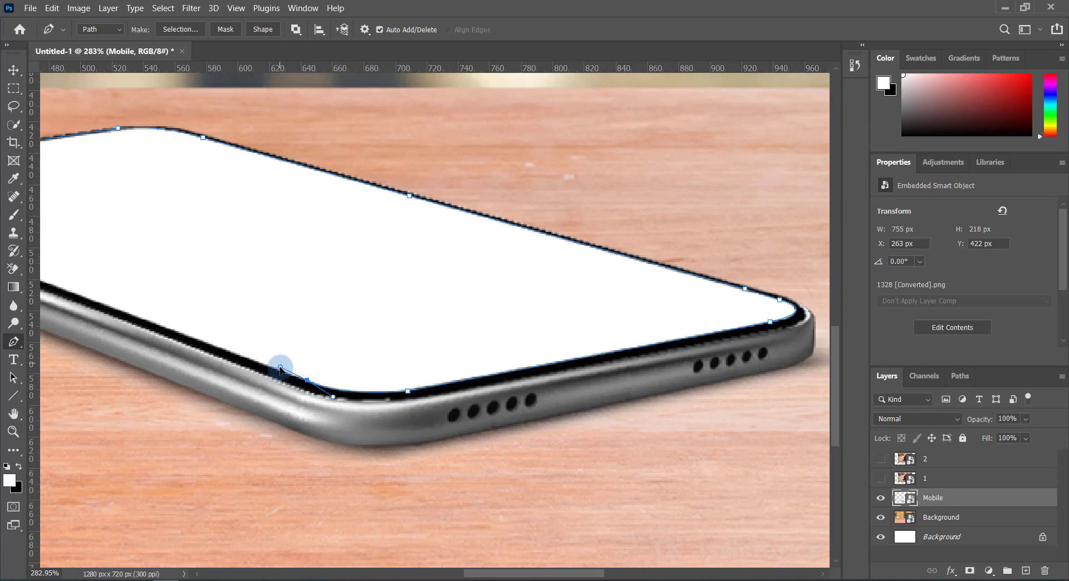
scroll(334, 384, up, 1)
scroll(356, 390, up, 1)
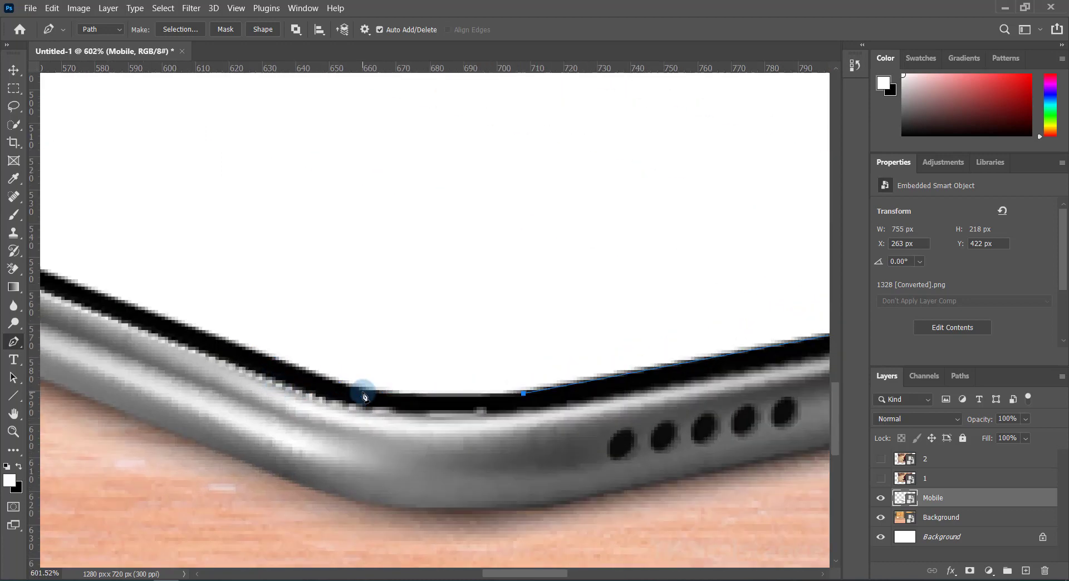
scroll(418, 395, up, 1)
mouse_move(404, 396)
mouse_down()
mouse_move(356, 385)
mouse_move(376, 389)
mouse_up()
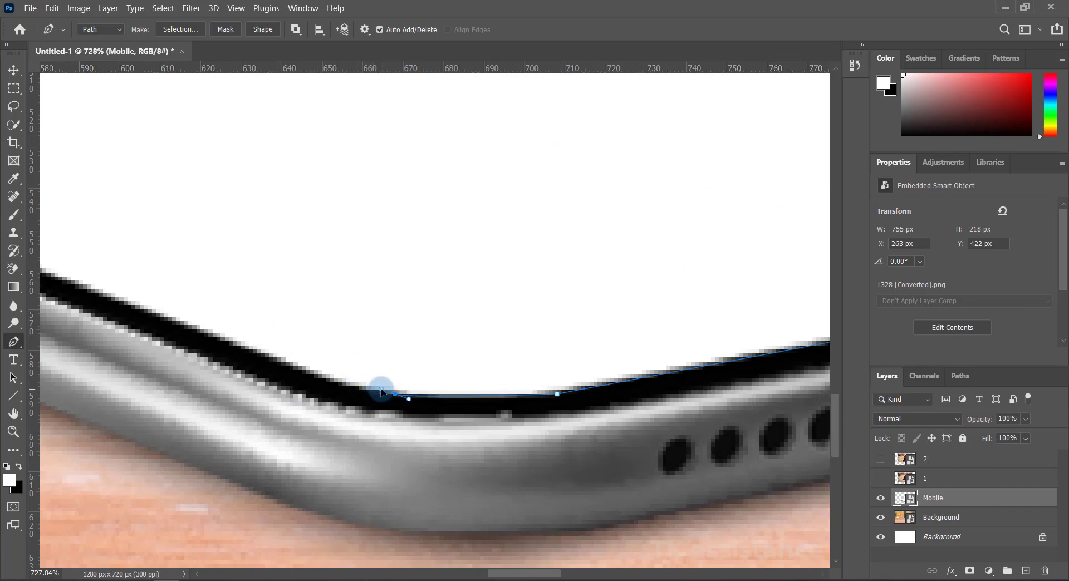
click(261, 352)
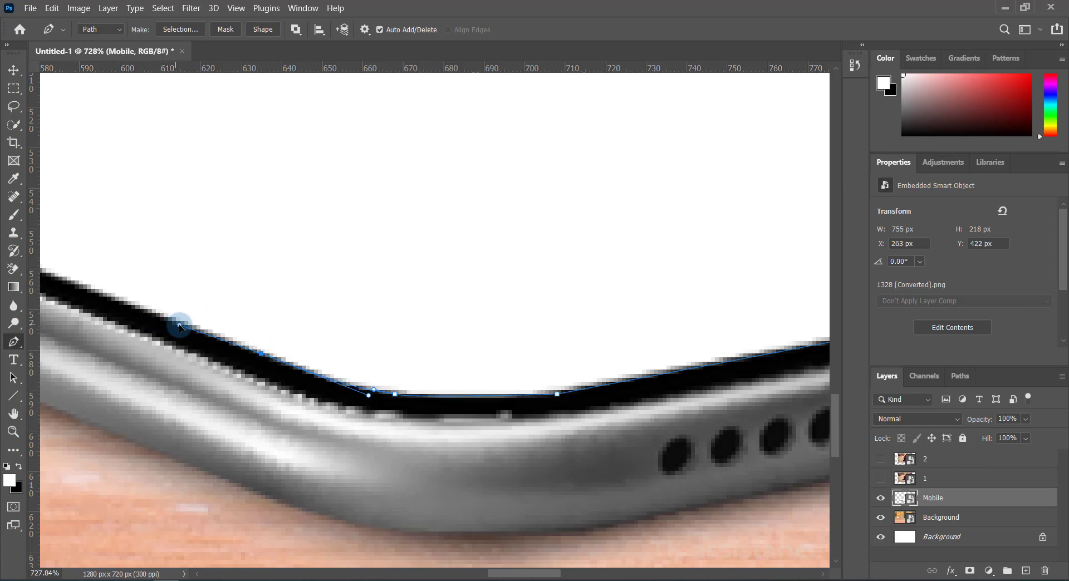
Close the path at the starting anchor around the phone screen
scroll(186, 327, down, 5)
scroll(191, 317, up, 2)
scroll(132, 337, up, 2)
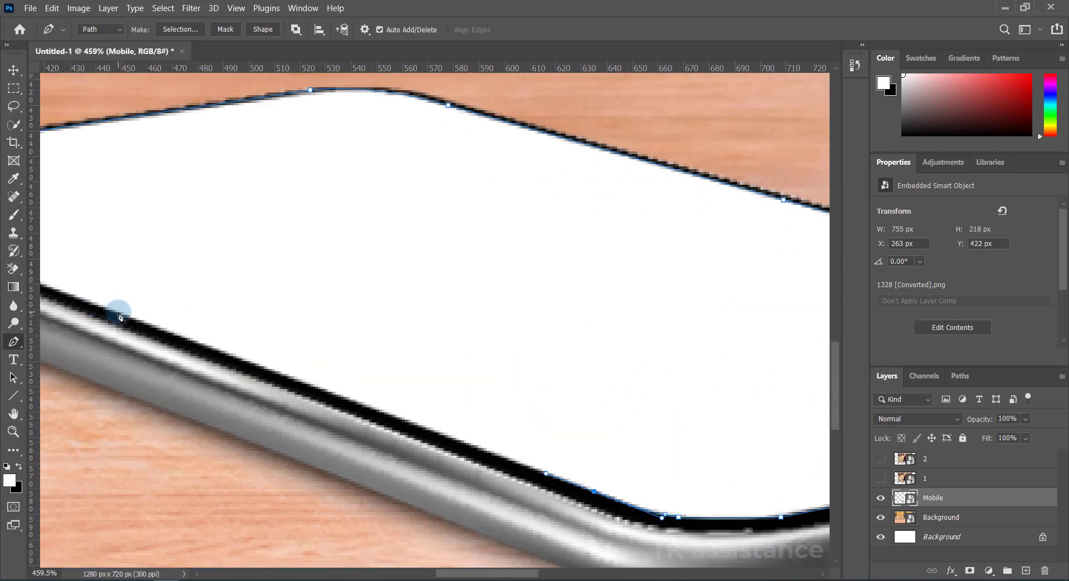
scroll(119, 318, down, 3)
scroll(95, 289, up, 4)
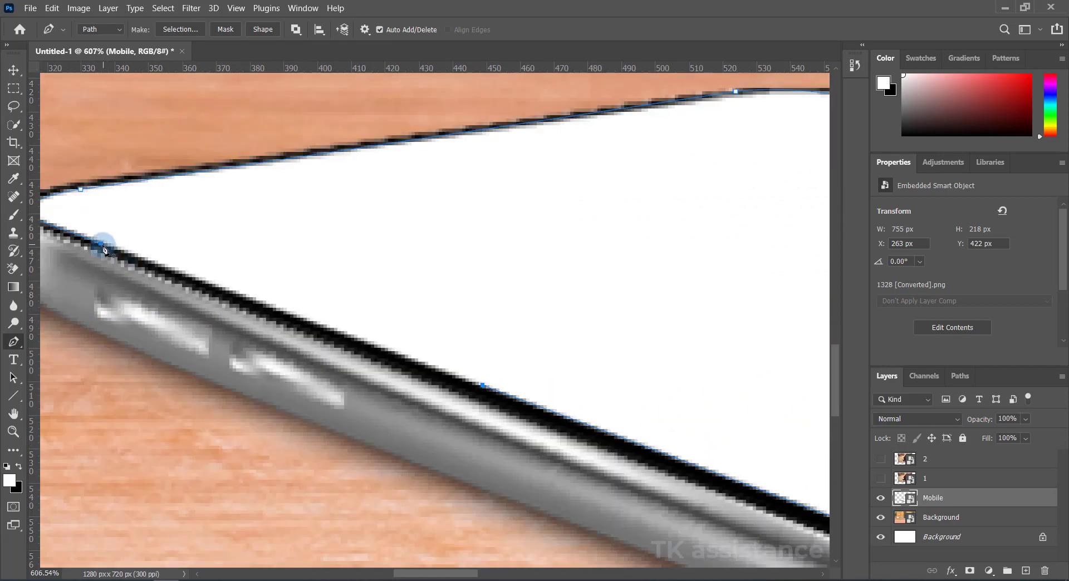
click(103, 249)
scroll(195, 273, down, 10)
scroll(199, 281, down, 3)
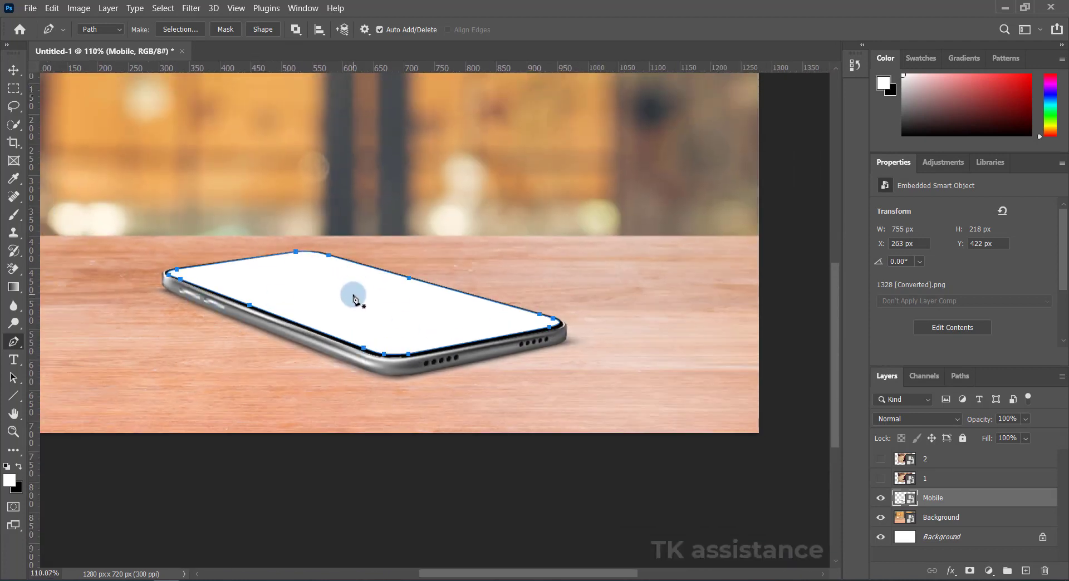
Load the screen outline path as a selection with Ctrl+Enter
key(ctrl+Return)
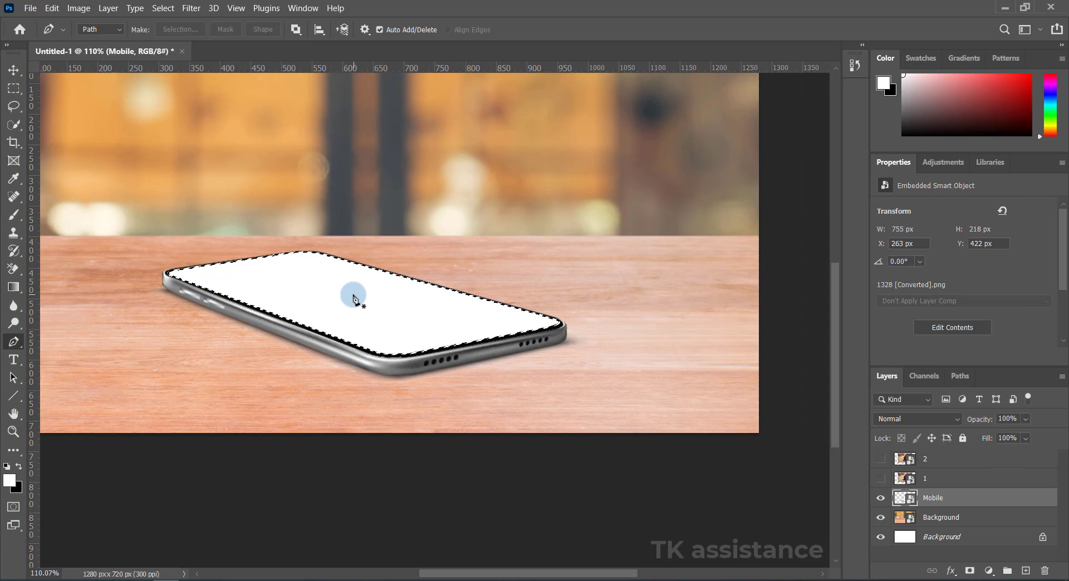
scroll(566, 334, up, 5)
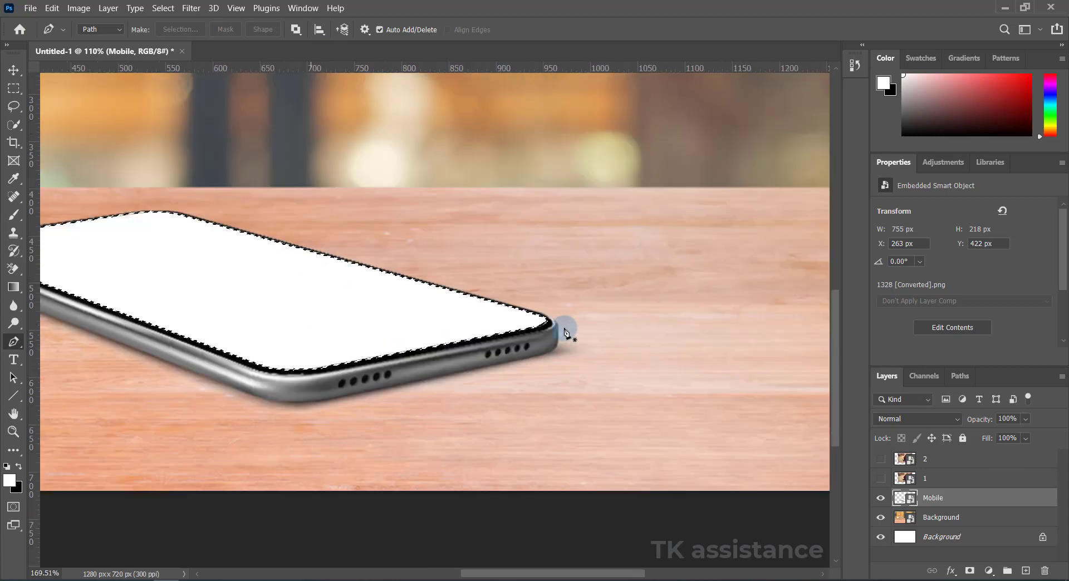
scroll(563, 331, up, 5)
scroll(553, 332, up, 4)
scroll(553, 332, up, 1)
scroll(553, 330, up, 1)
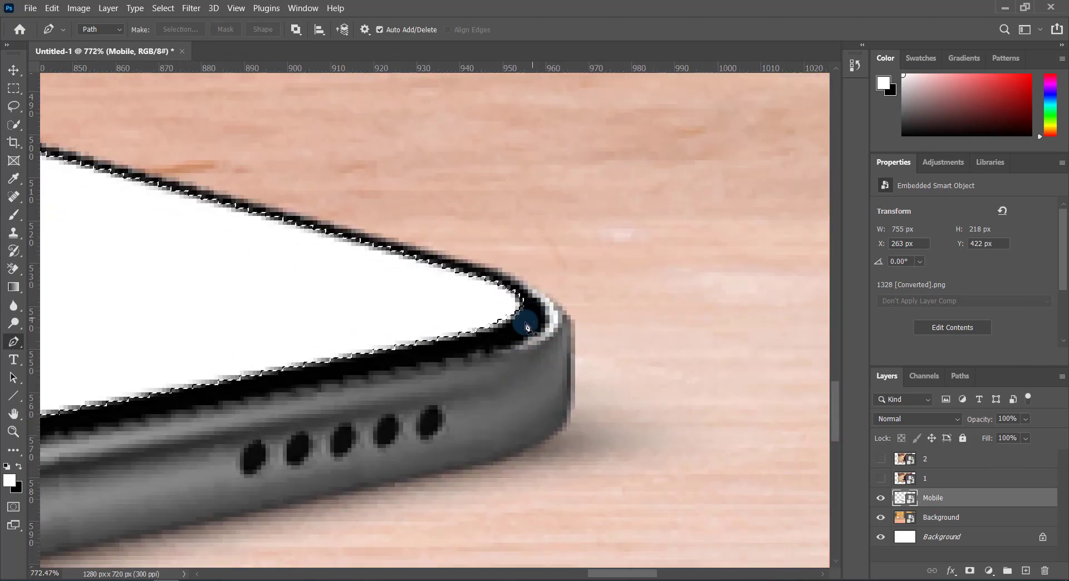
scroll(553, 328, up, 1)
scroll(553, 325, up, 1)
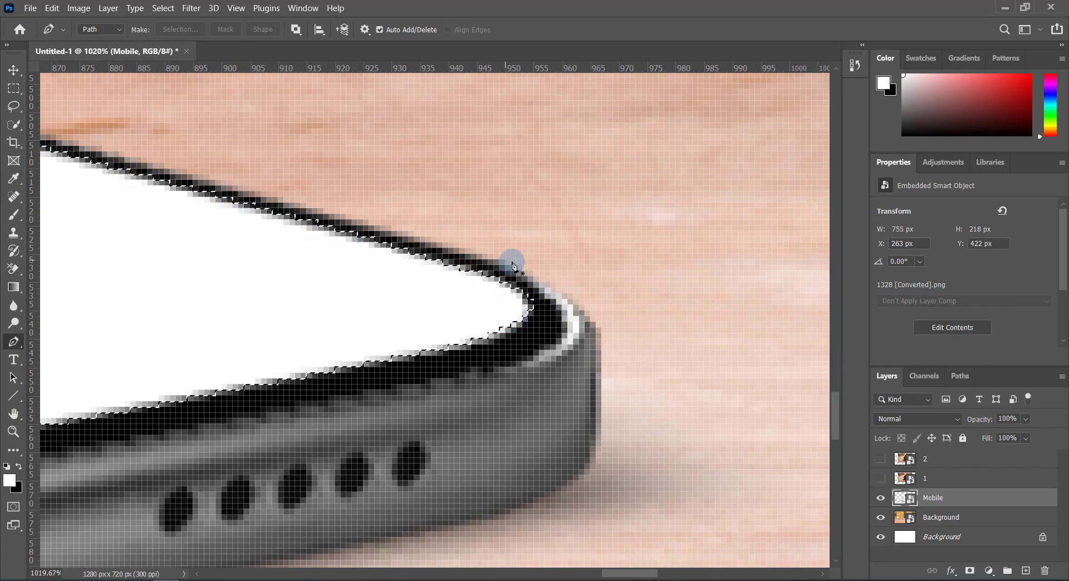
scroll(513, 258, down, 3)
scroll(513, 261, down, 2)
scroll(174, 243, up, 1)
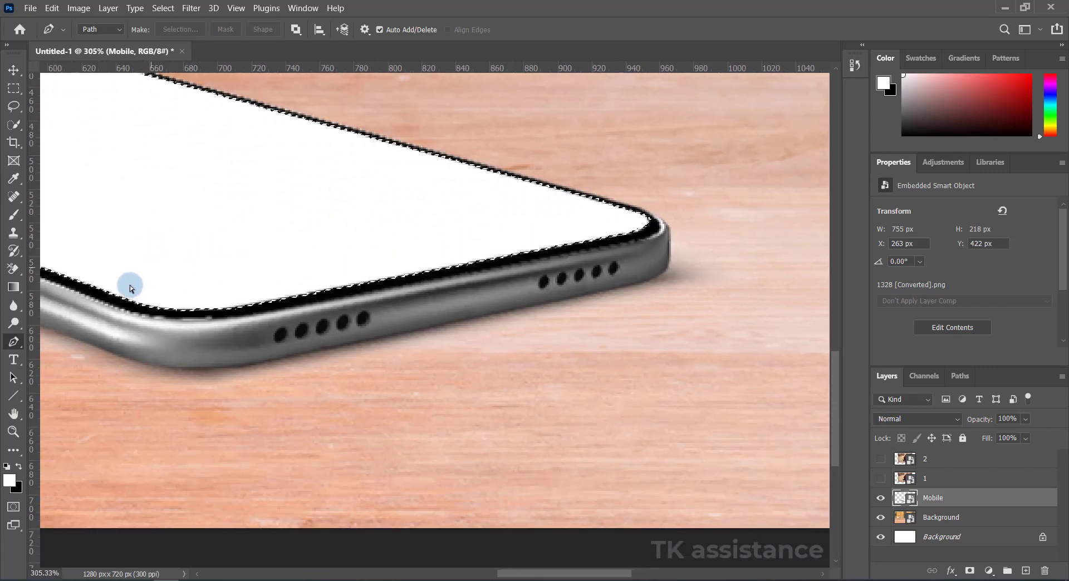
scroll(131, 284, up, 2)
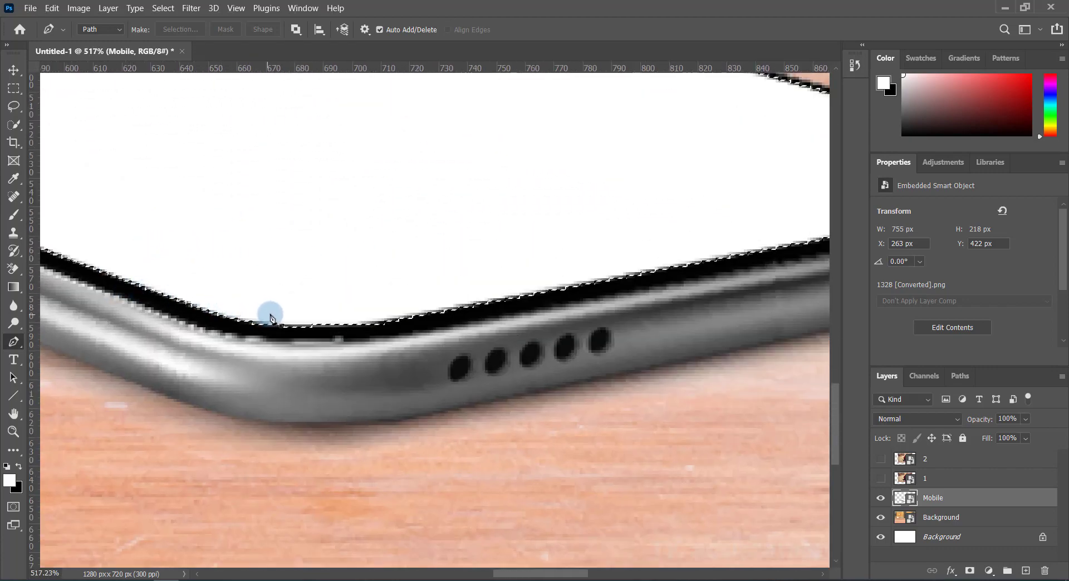
scroll(272, 310, down, 3)
scroll(151, 238, up, 2)
scroll(149, 239, left, 2)
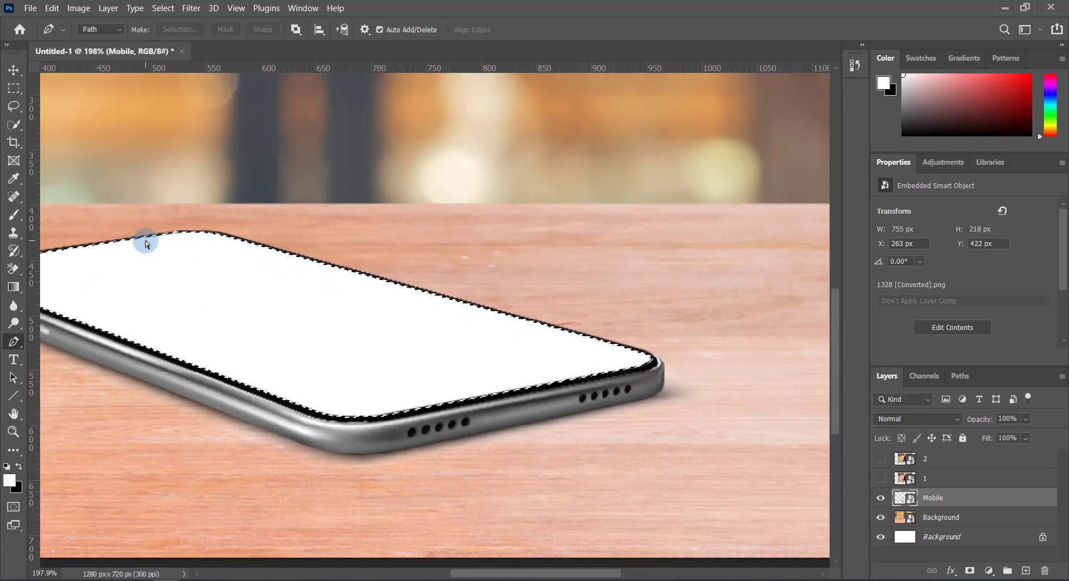
scroll(162, 239, left, 2)
scroll(168, 241, left, 2)
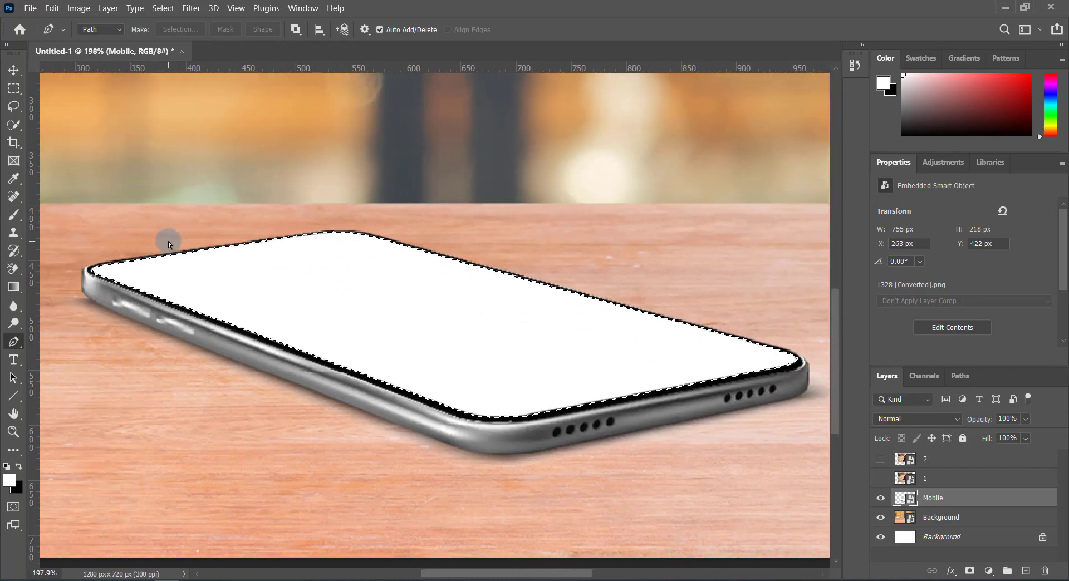
Expand the selection by 1 pixel via Select > Modify > Expand
click(163, 7)
mouse_move(182, 207)
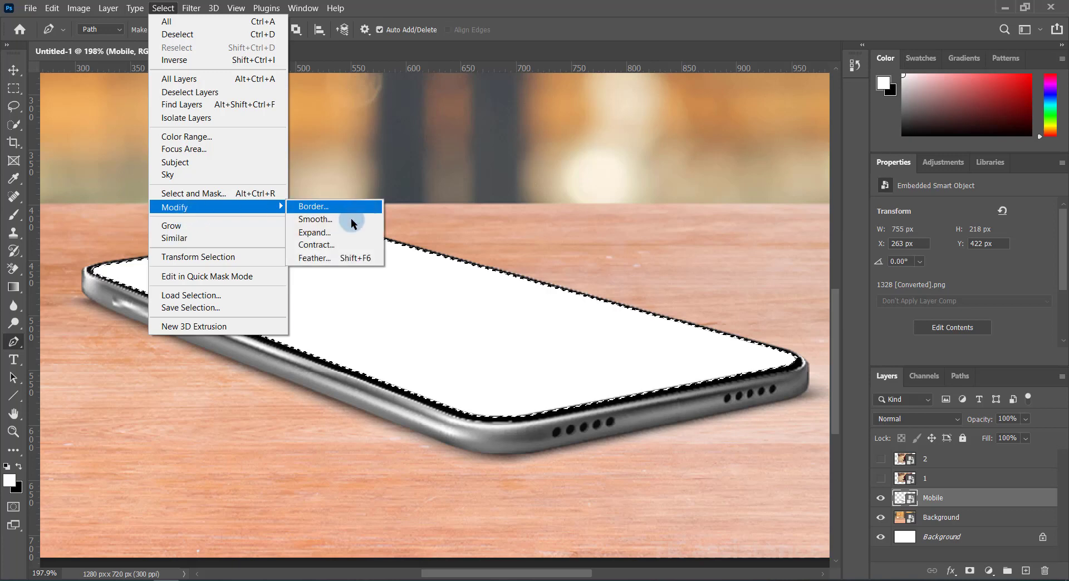
click(330, 233)
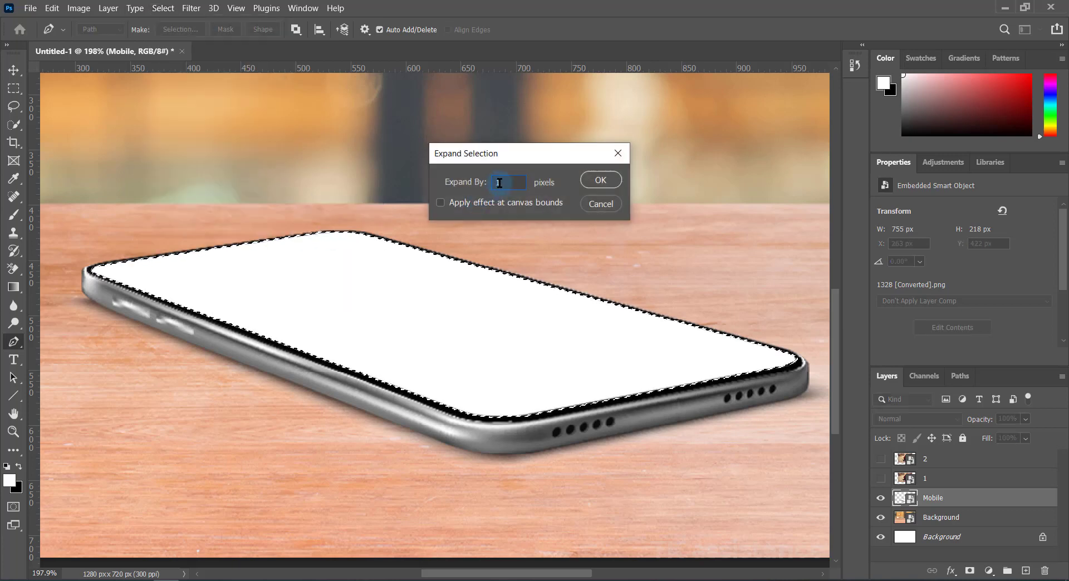
text(1)
click(590, 180)
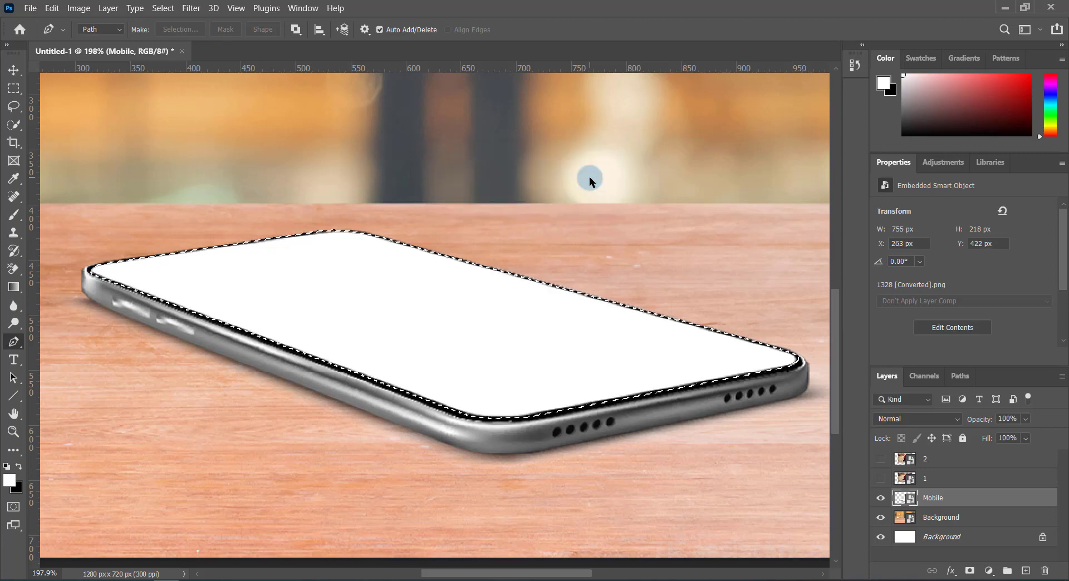
Make the sitting-person photo layer 1 visible again
scroll(523, 419, up, 2)
scroll(523, 419, up, 1)
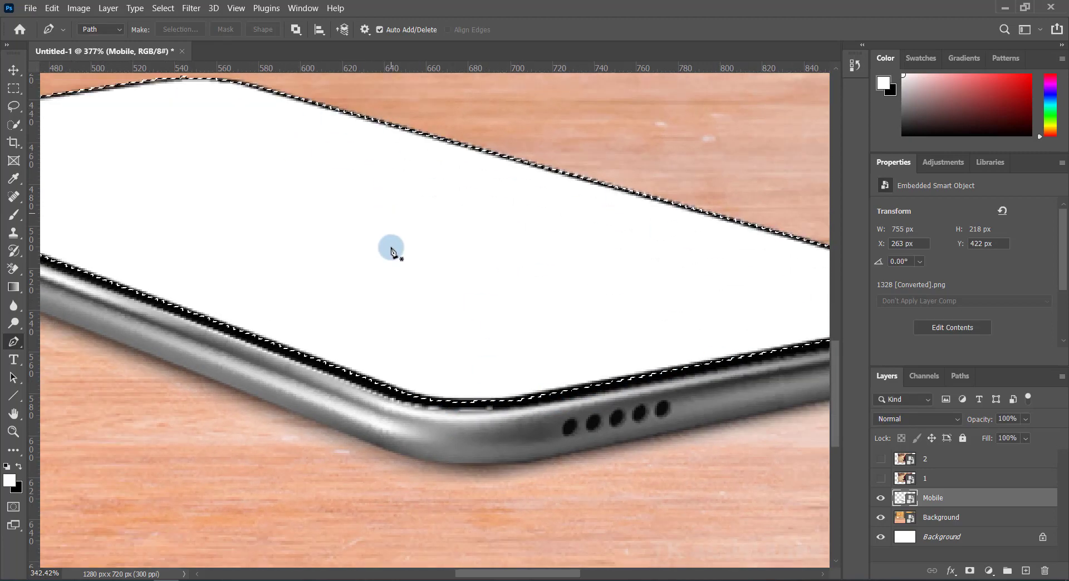
scroll(393, 251, down, 2)
scroll(395, 252, down, 1)
scroll(395, 253, down, 1)
scroll(395, 250, down, 1)
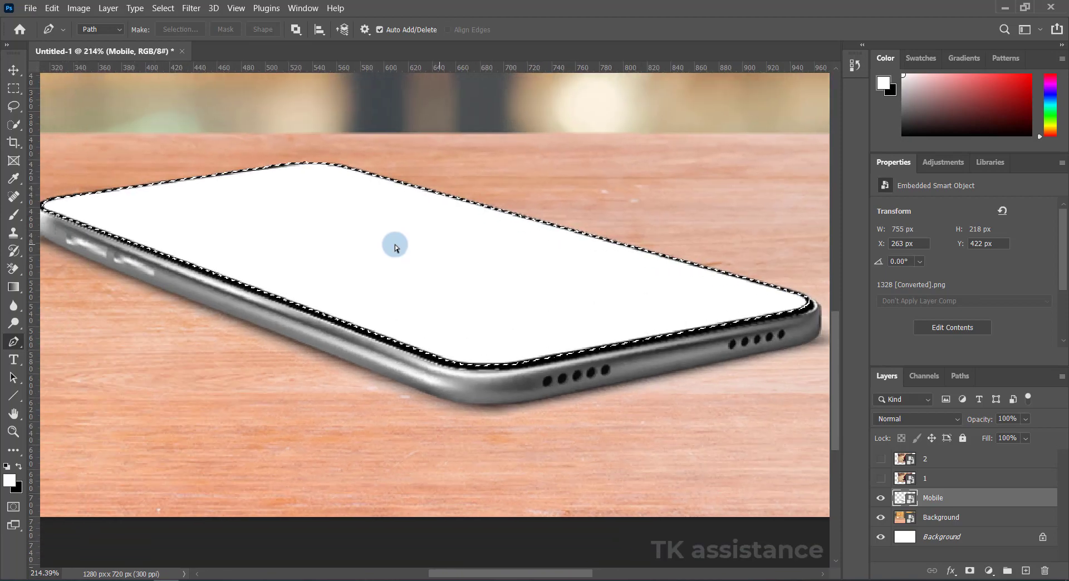
scroll(395, 250, down, 1)
scroll(395, 249, down, 1)
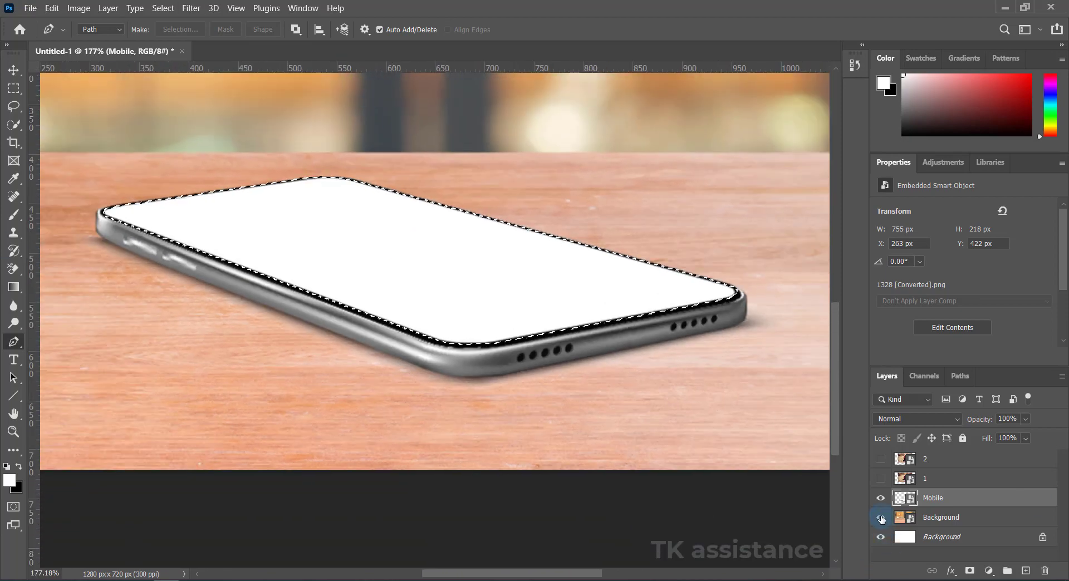
click(880, 478)
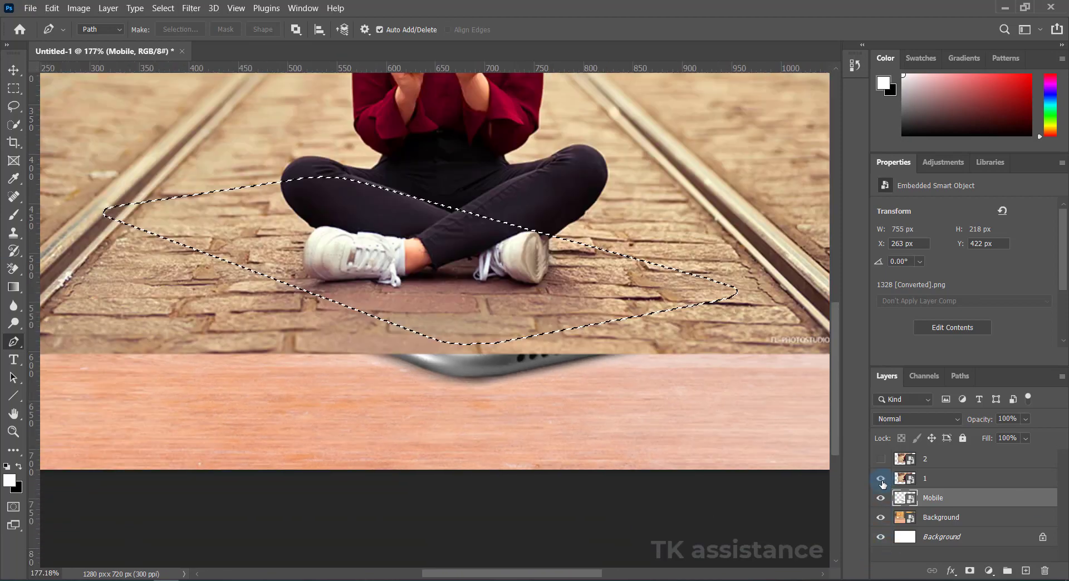
Mask layer 1 to the phone-screen selection, then inspect the legs and sneakers on screen
click(946, 478)
click(970, 570)
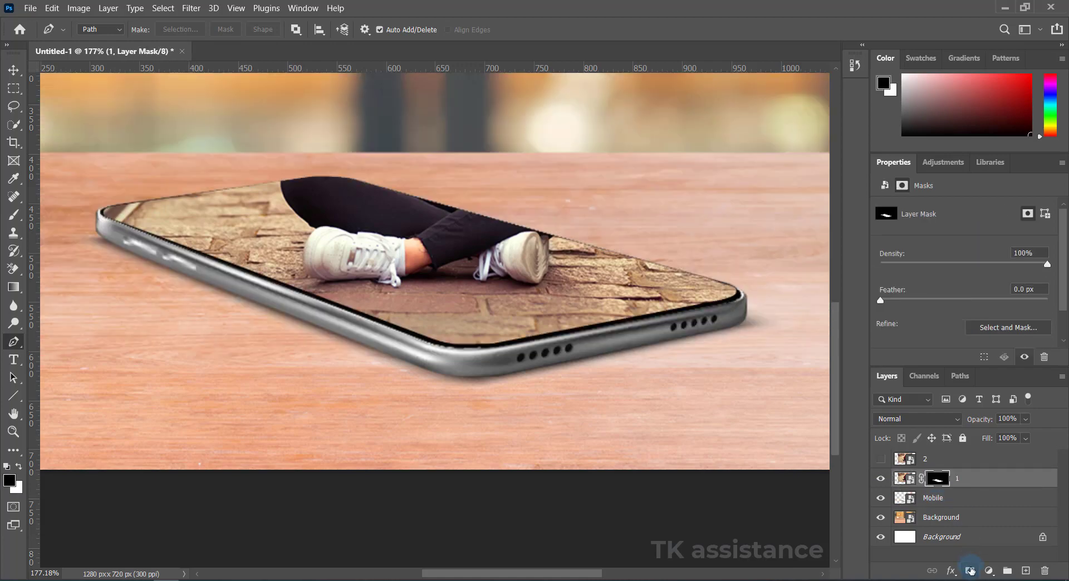
scroll(484, 365, up, 2)
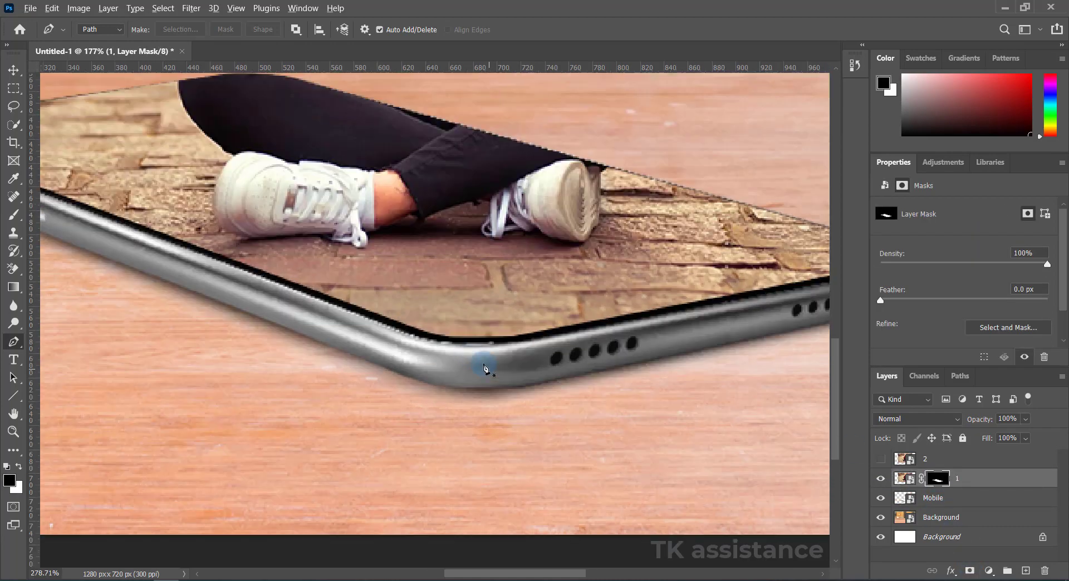
scroll(468, 348, up, 2)
scroll(467, 348, up, 1)
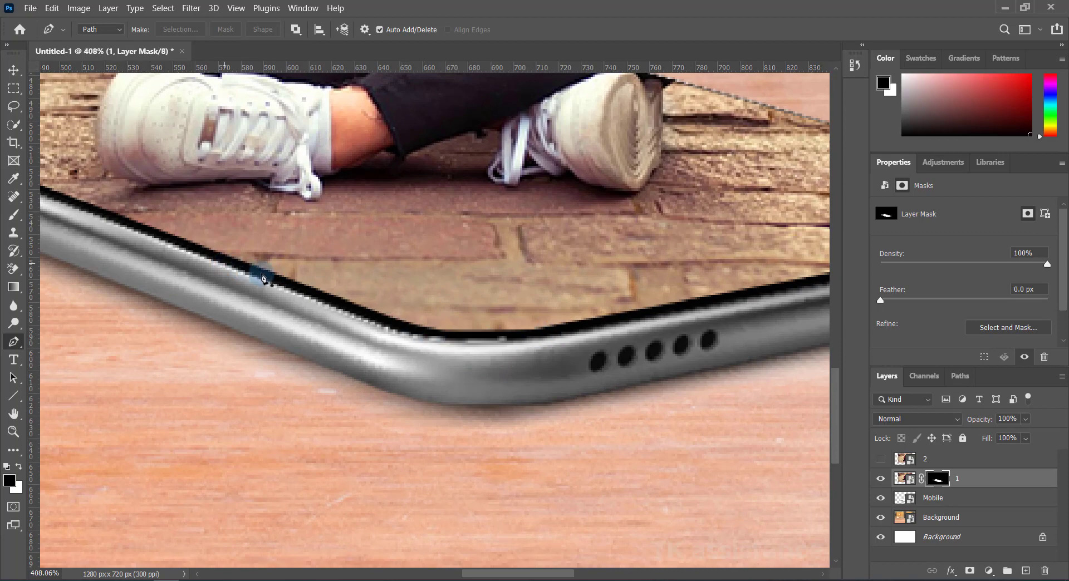
scroll(310, 309, down, 2)
scroll(312, 350, down, 2)
scroll(321, 356, down, 1)
scroll(323, 359, up, 1)
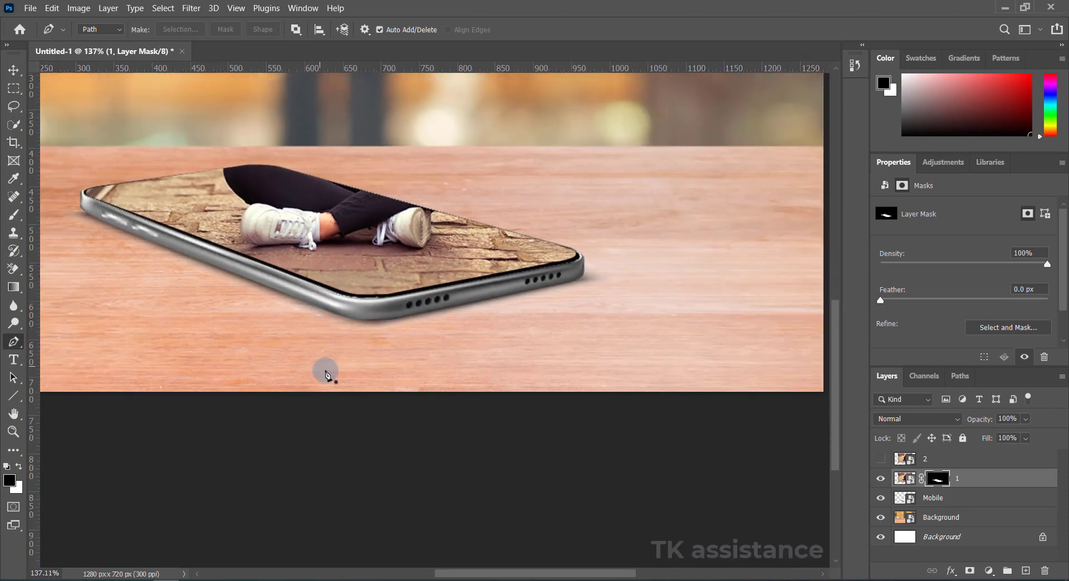
scroll(327, 370, down, 1)
scroll(377, 390, down, 1)
scroll(200, 233, up, 3)
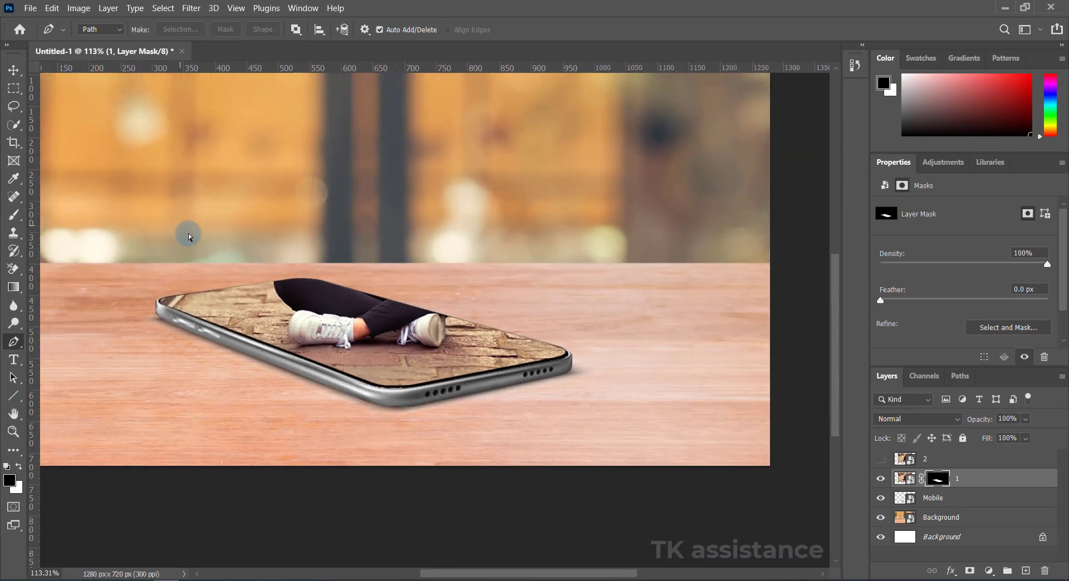
scroll(679, 405, left, 3)
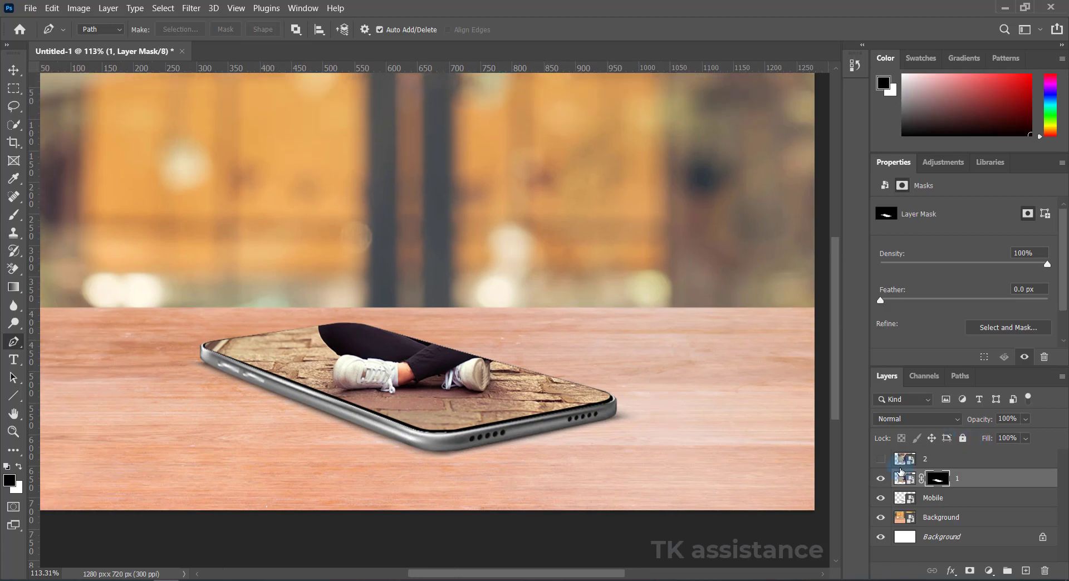
scroll(573, 409, up, 2)
scroll(606, 406, up, 1)
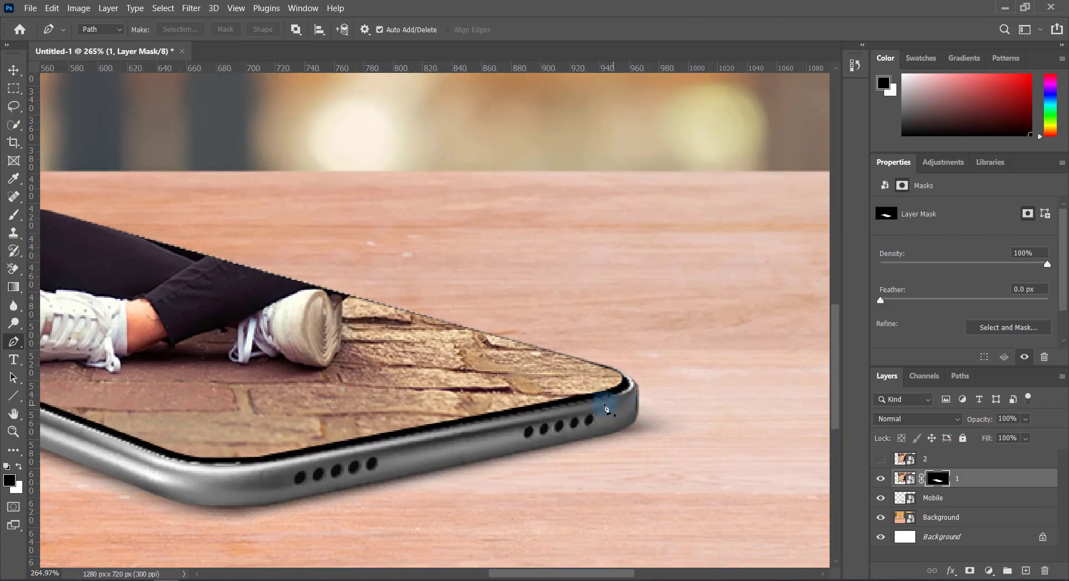
scroll(586, 404, up, 1)
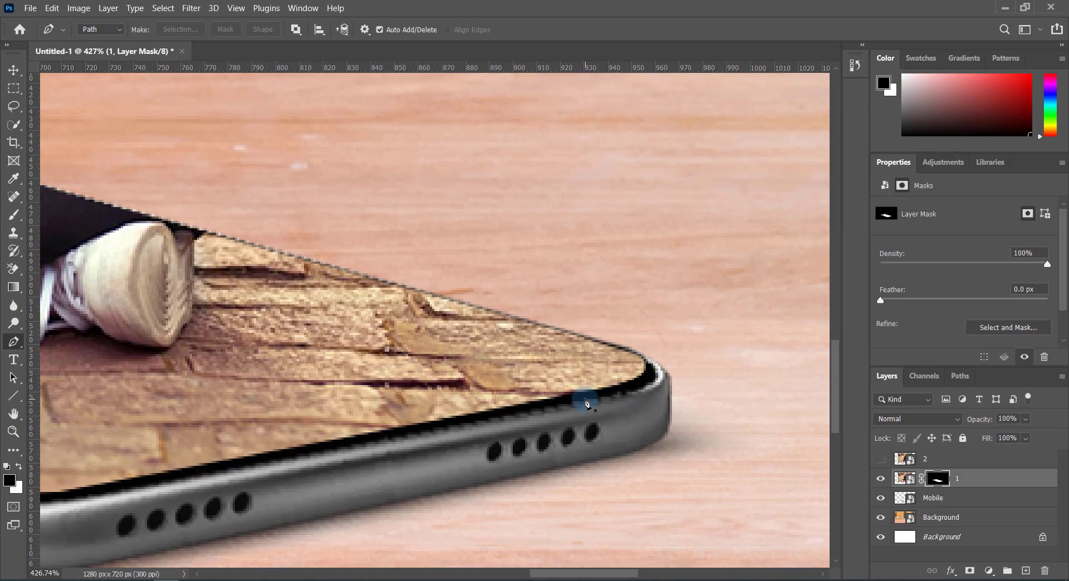
scroll(585, 403, up, 1)
scroll(585, 402, down, 3)
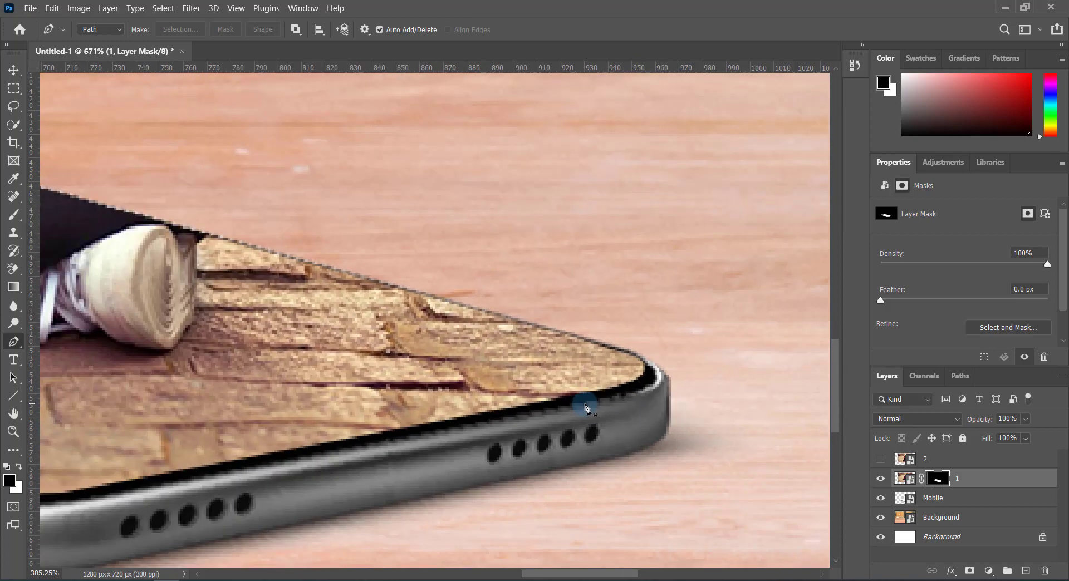
scroll(582, 410, down, 1)
scroll(590, 414, down, 1)
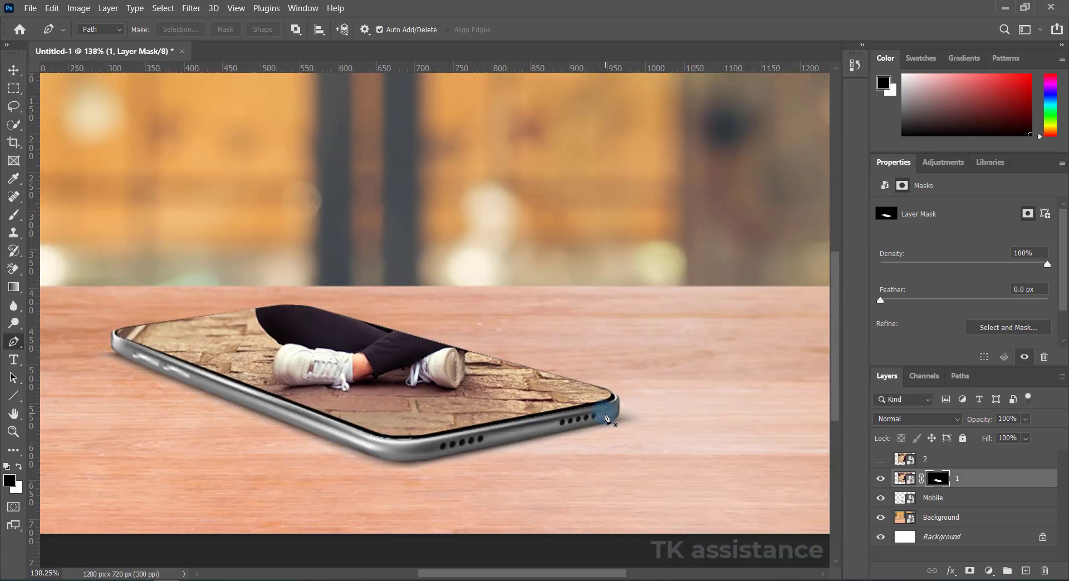
scroll(605, 417, down, 1)
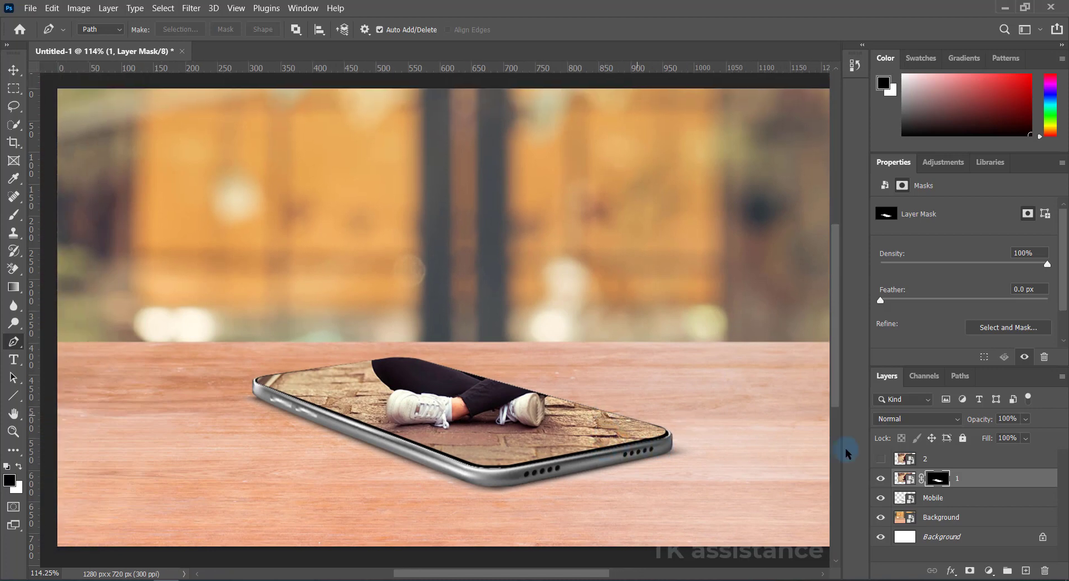
Unhide layer 2, select the seated woman with Select Subject, and enter Select and Mask
click(880, 459)
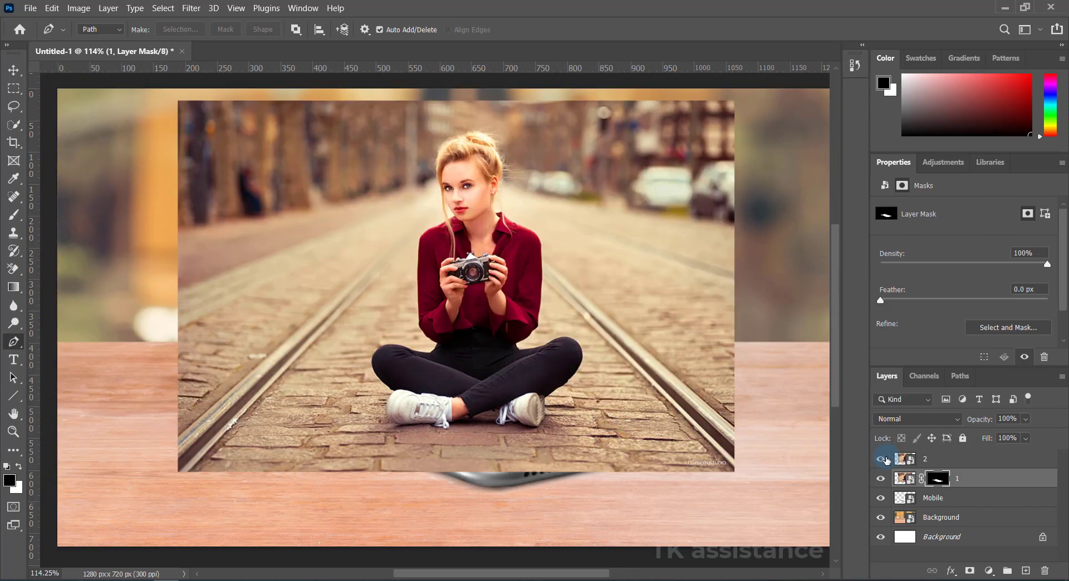
click(965, 459)
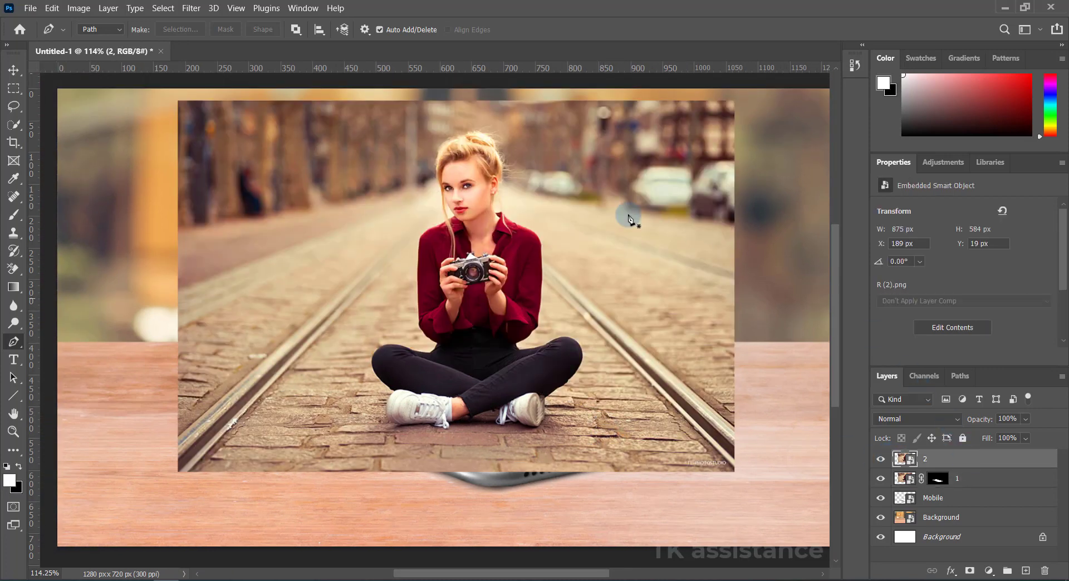
click(18, 126)
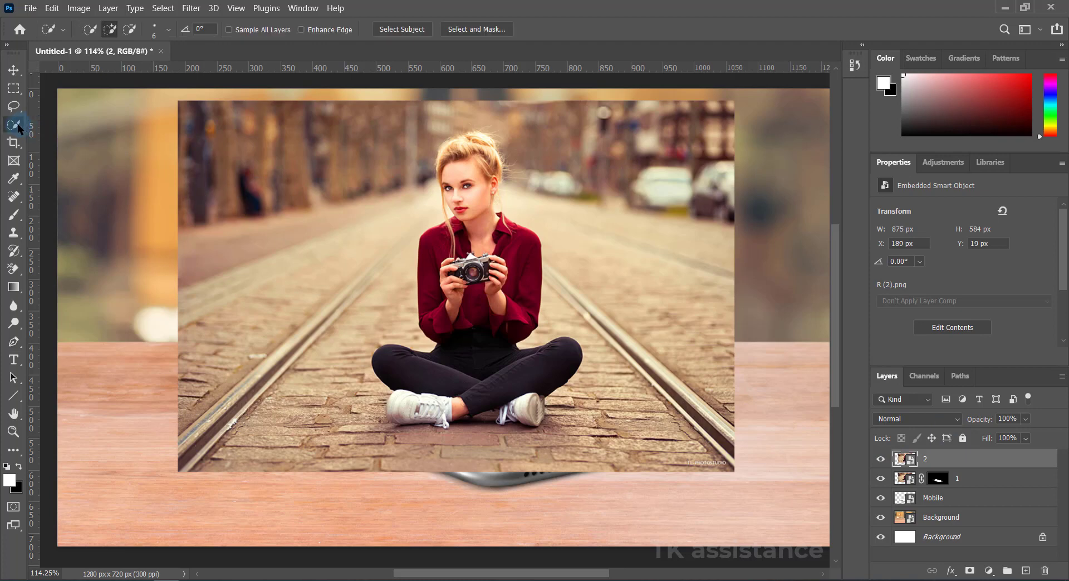
click(402, 29)
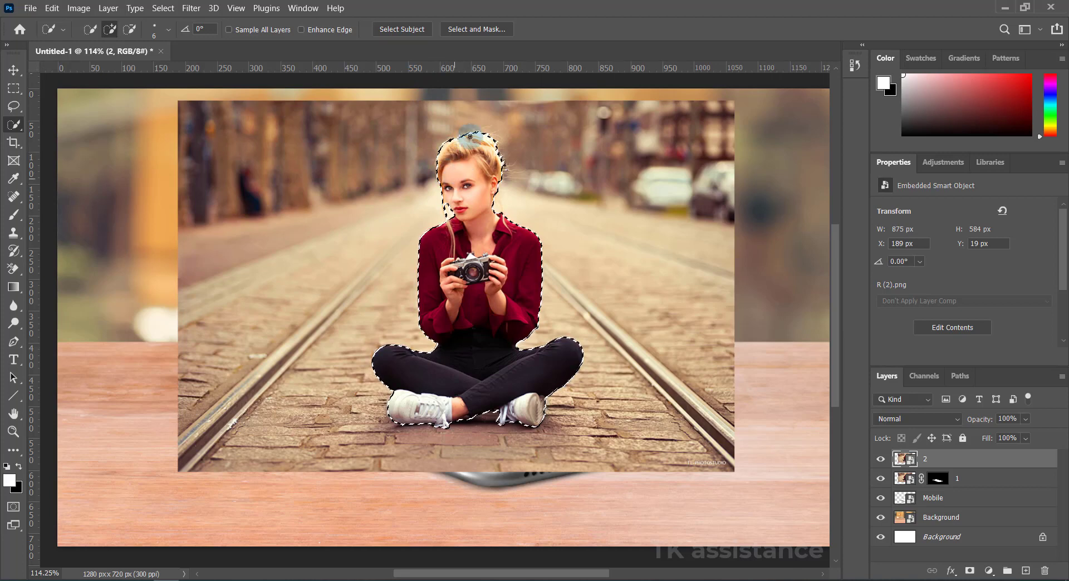
click(475, 32)
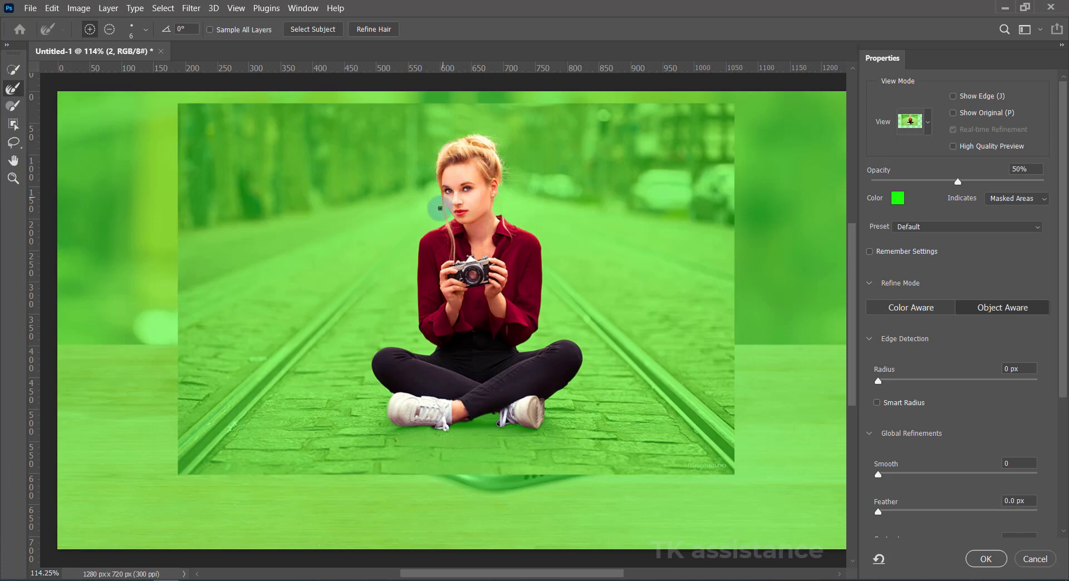
Refine the selection edges along the woman's hair and around her ear and earring
scroll(466, 325, up, 3)
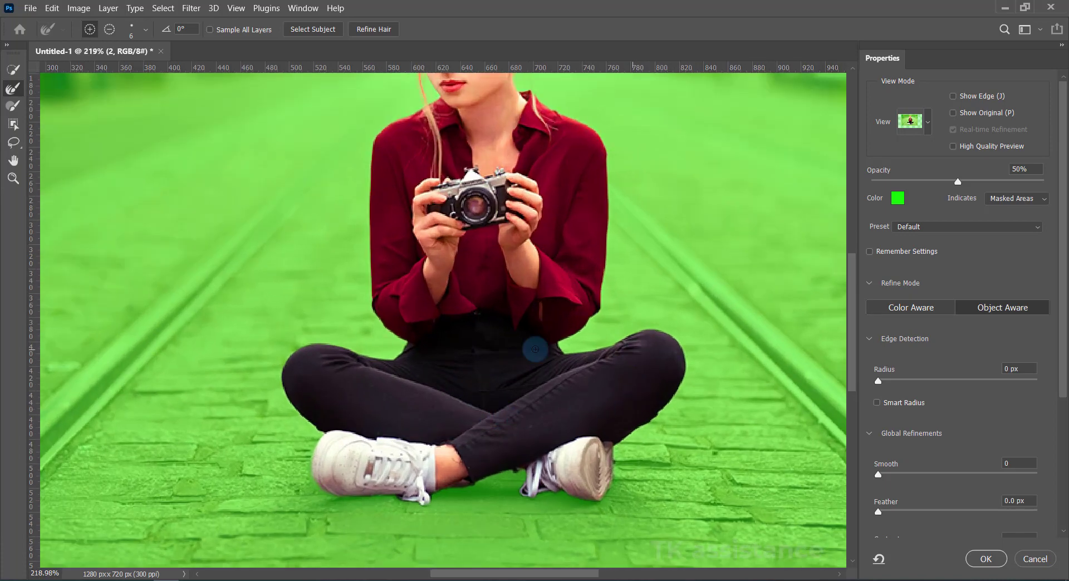
scroll(442, 155, up, 3)
scroll(443, 154, up, 3)
scroll(501, 139, up, 3)
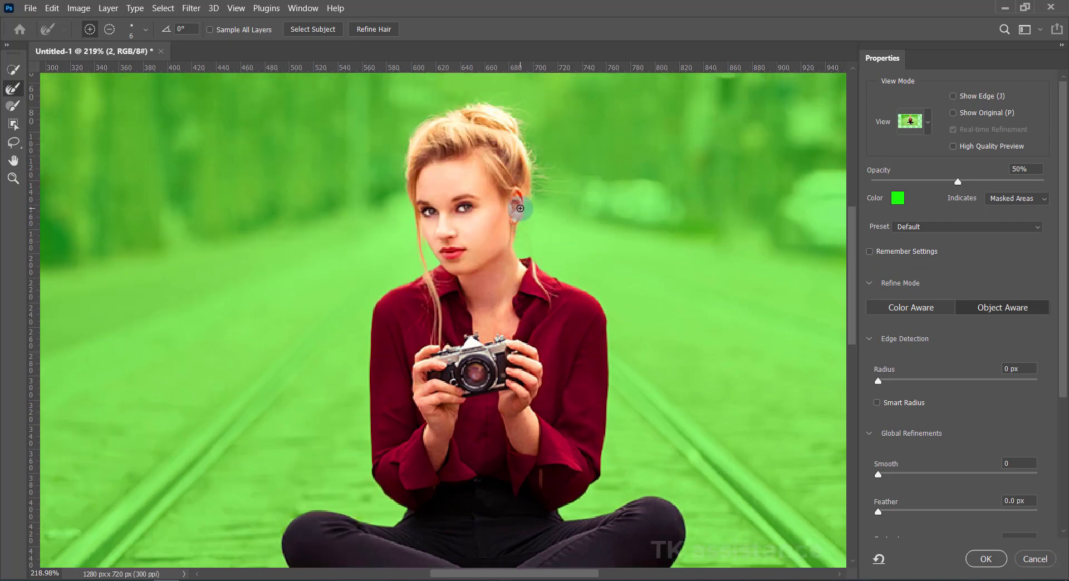
scroll(549, 123, up, 2)
scroll(581, 249, up, 2)
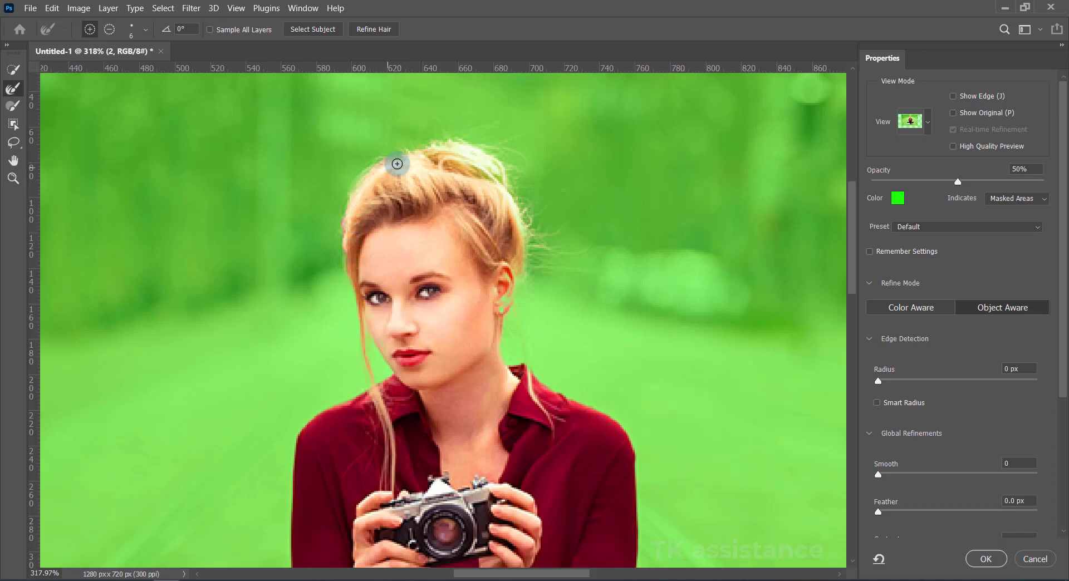
mouse_move(417, 156)
mouse_down()
mouse_move(510, 198)
mouse_move(520, 242)
mouse_up()
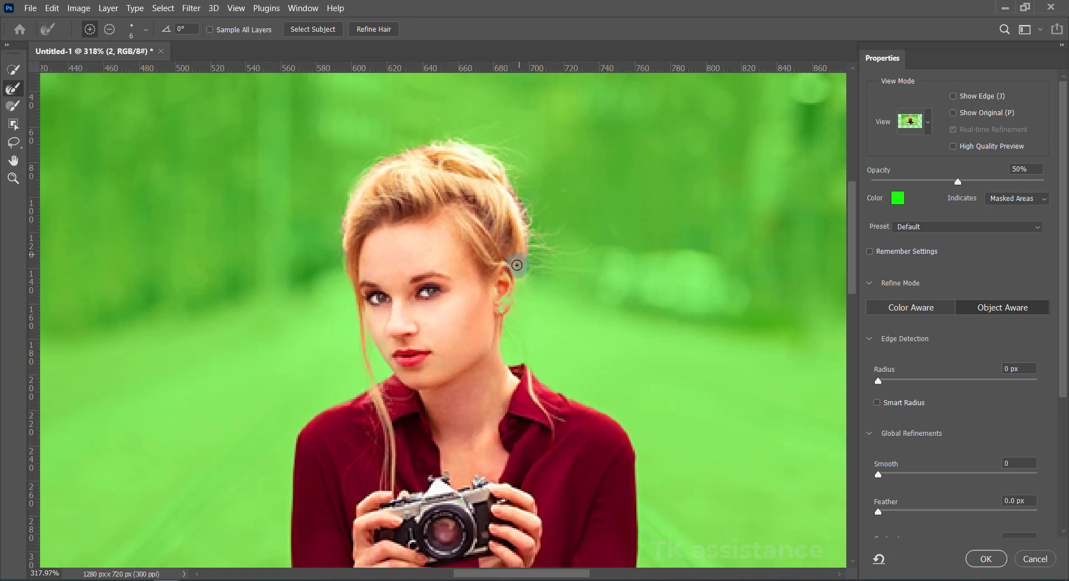
drag(514, 282, 517, 248)
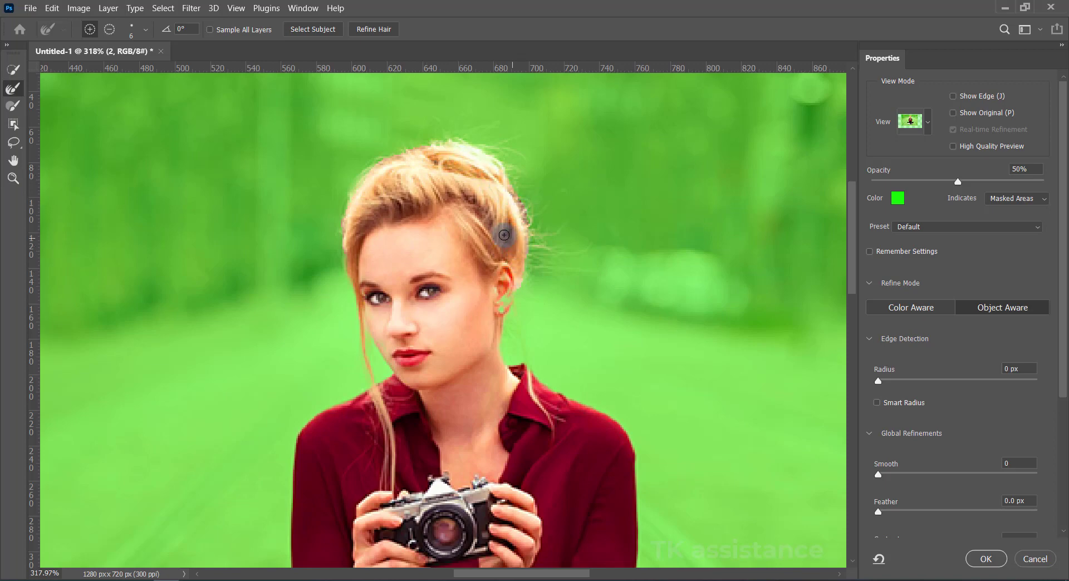
scroll(504, 234, down, 2)
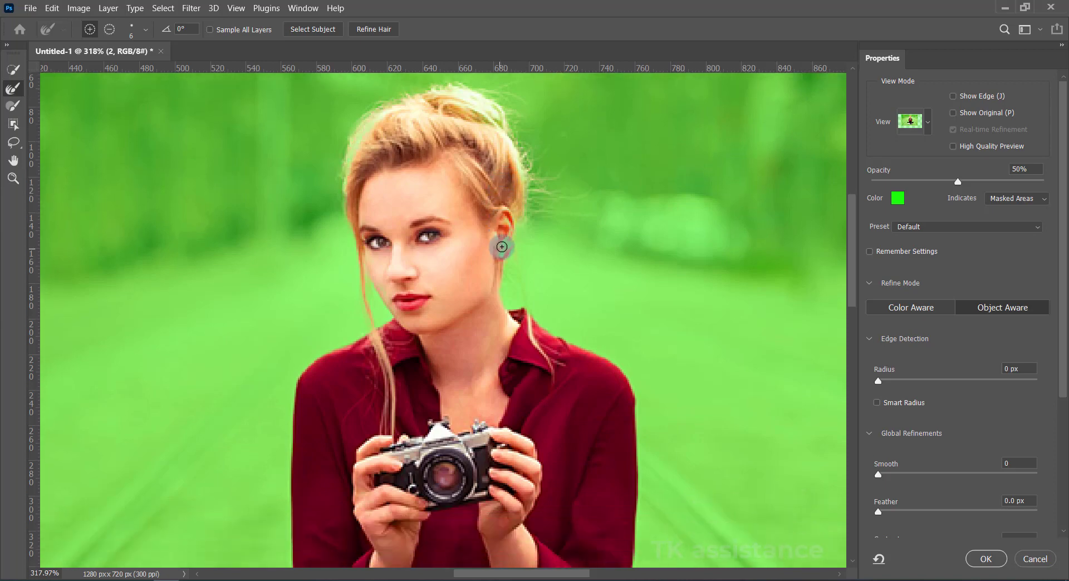
click(503, 244)
Brush the cheek and ear edge into the selection and accept it
click(17, 69)
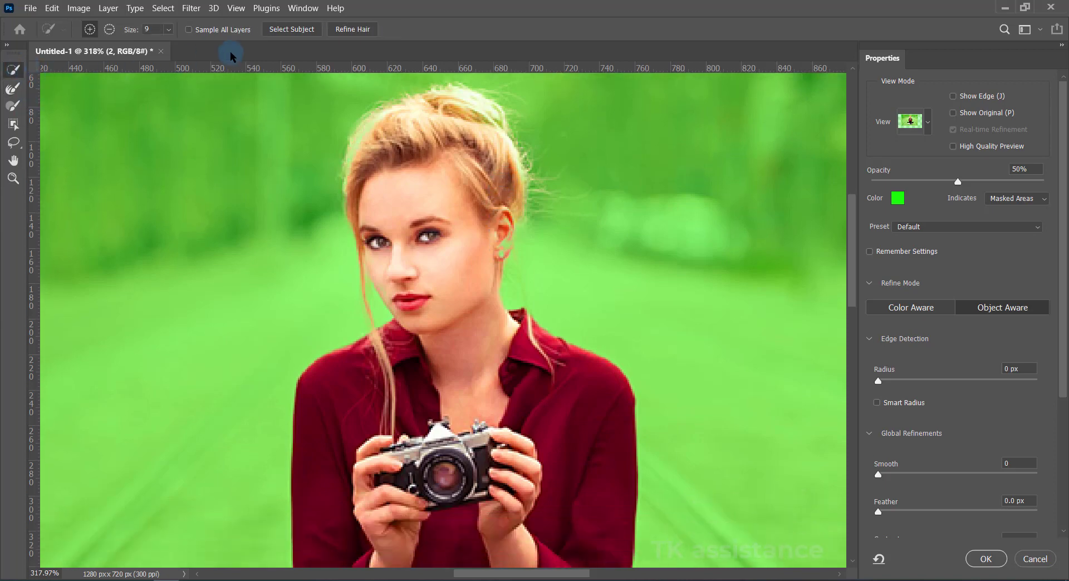
mouse_move(465, 235)
mouse_down()
mouse_move(489, 250)
mouse_move(502, 244)
mouse_up()
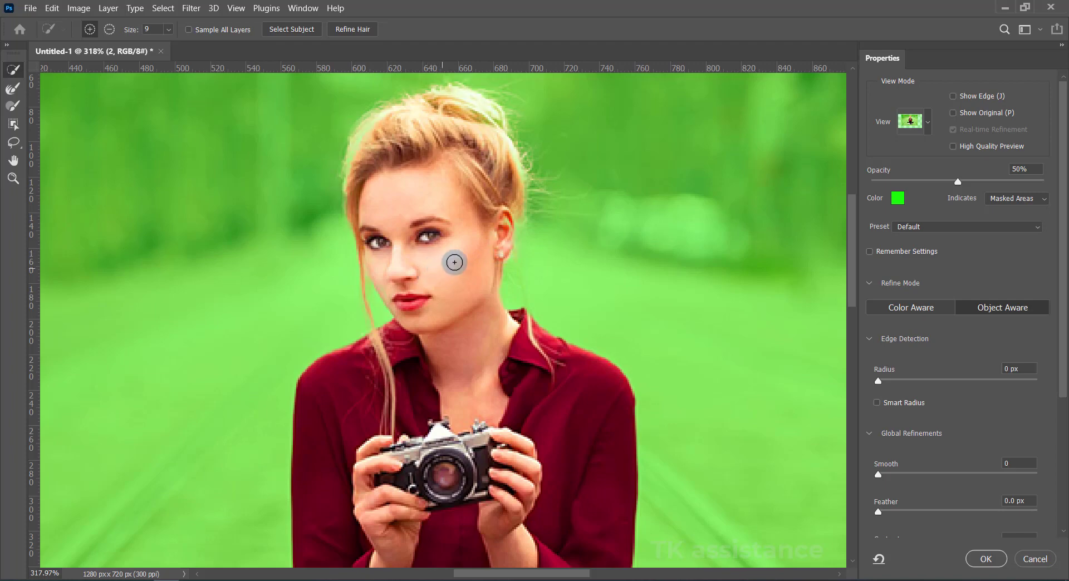
scroll(520, 277, down, 3)
scroll(519, 277, down, 3)
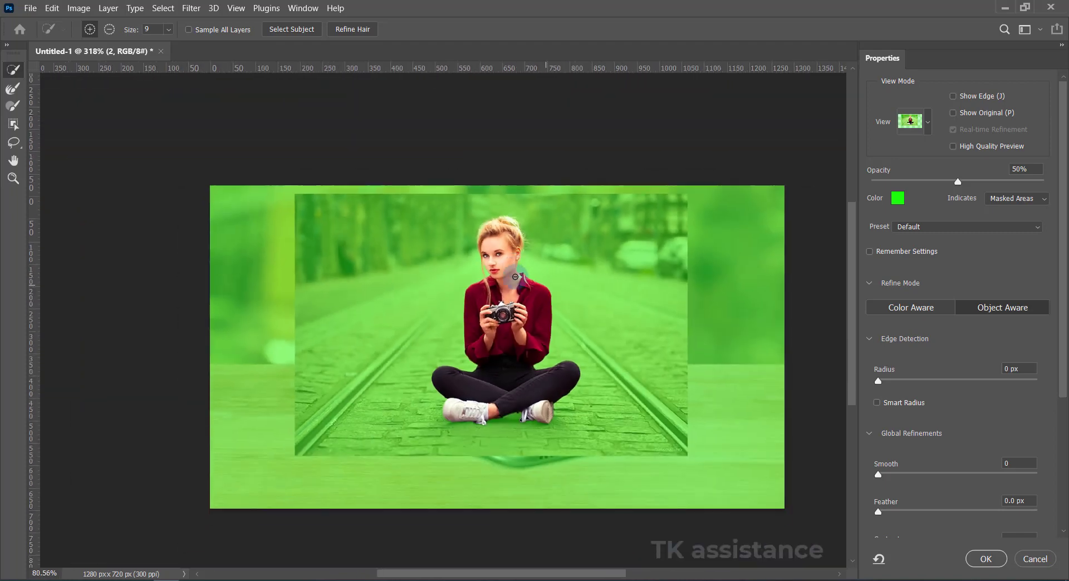
scroll(926, 411, down, 2)
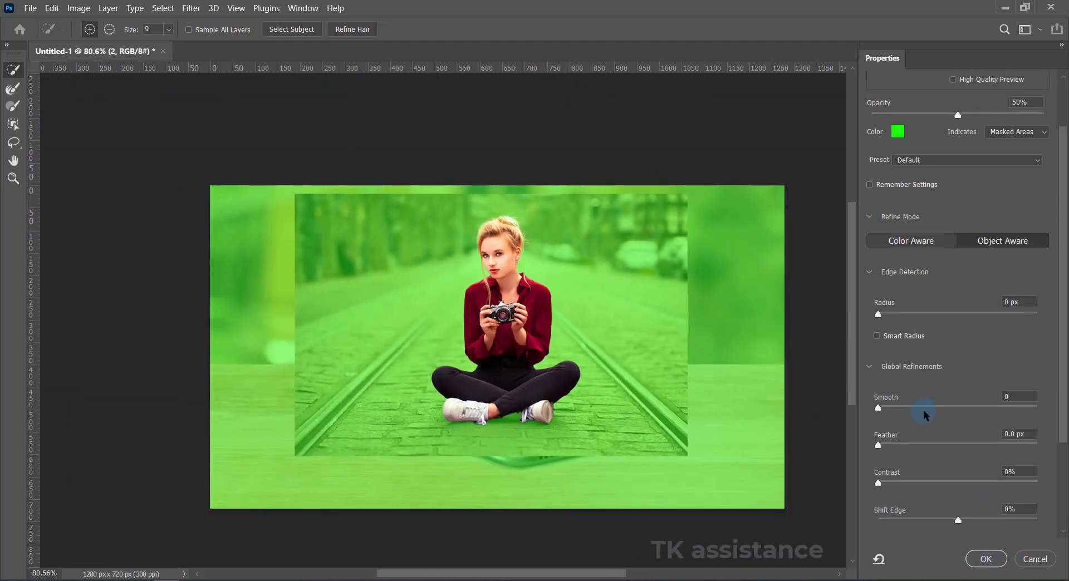
scroll(924, 413, down, 2)
scroll(923, 412, down, 1)
scroll(923, 412, down, 1)
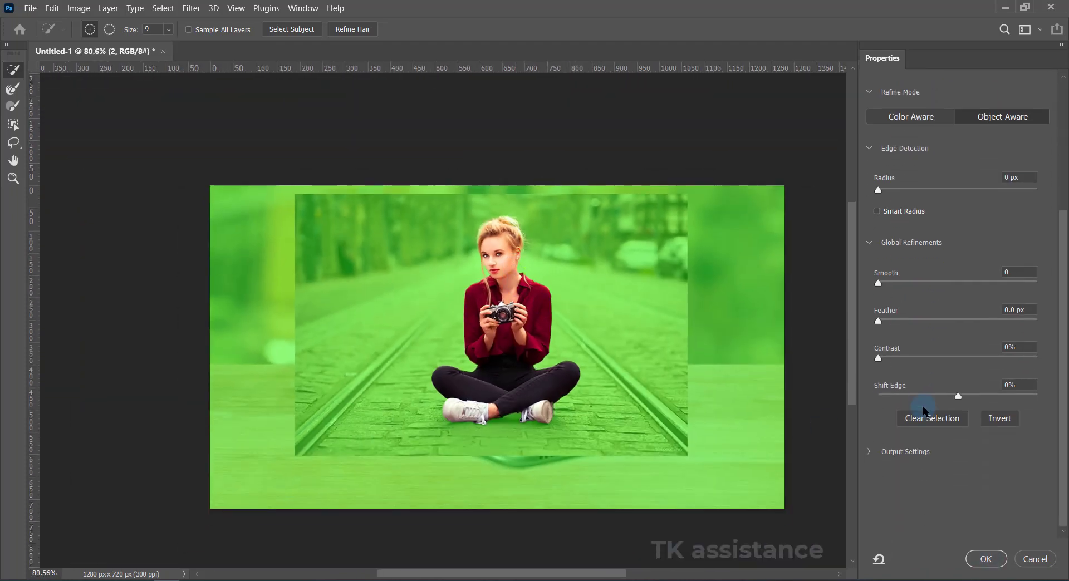
click(985, 559)
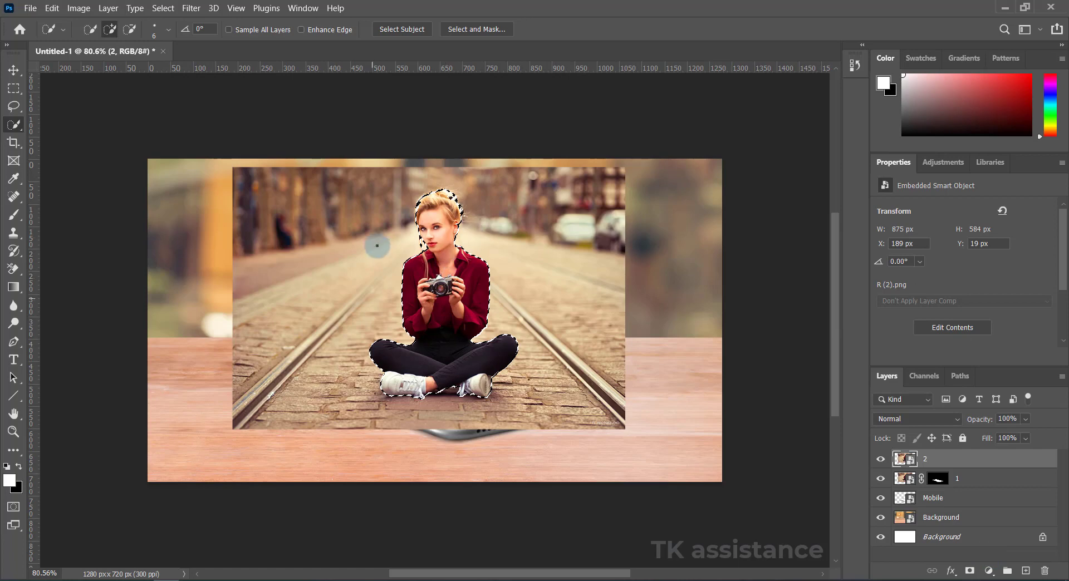
Fit the whole image in the window with View > Fit Layer(s) on Screen
scroll(383, 260, up, 1)
scroll(384, 260, up, 1)
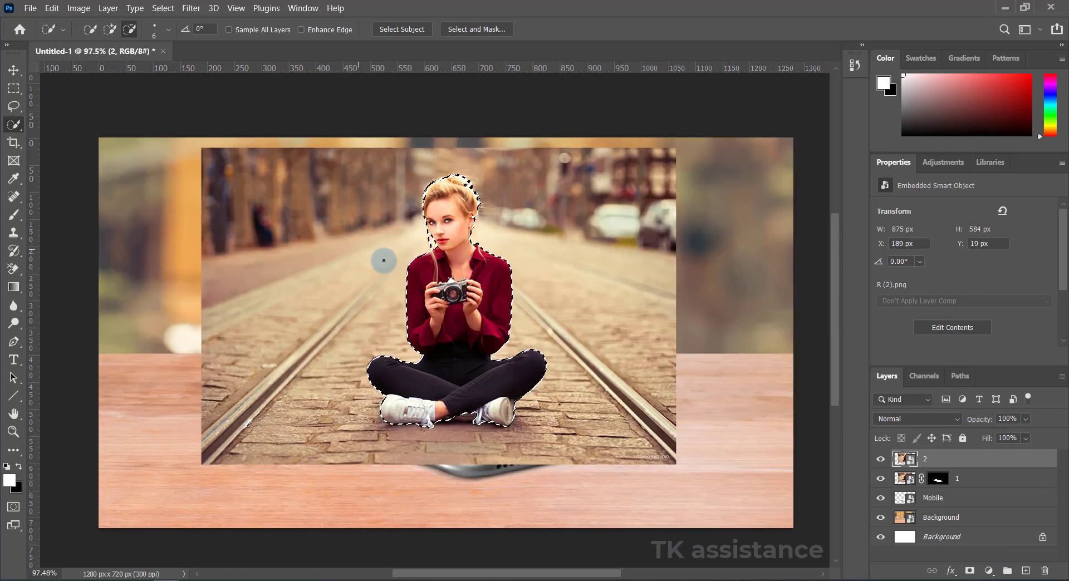
click(236, 8)
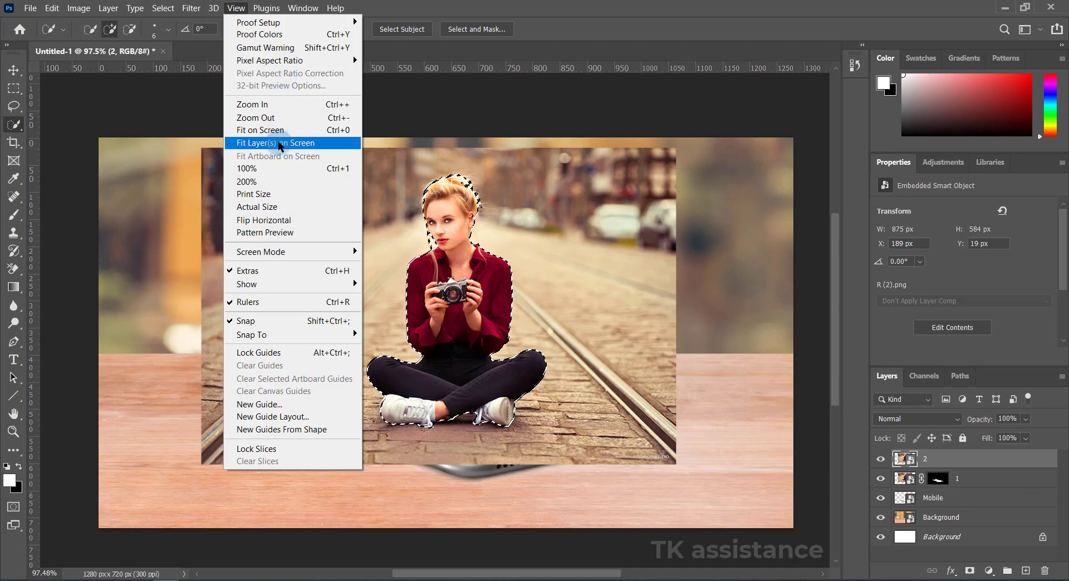
click(278, 129)
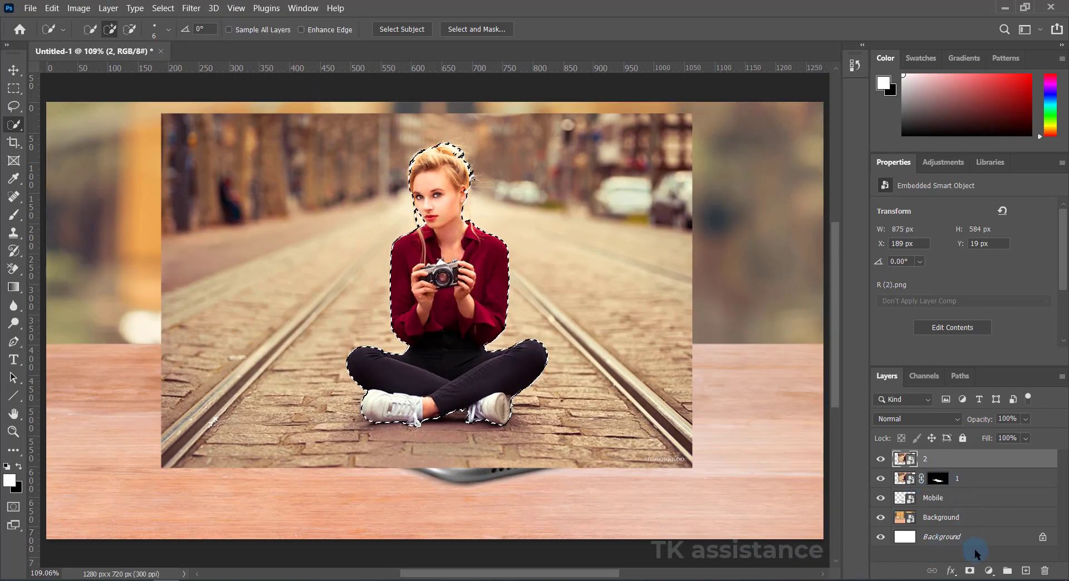
Add a layer mask to layer 2 from the woman's selection and check the result
click(971, 569)
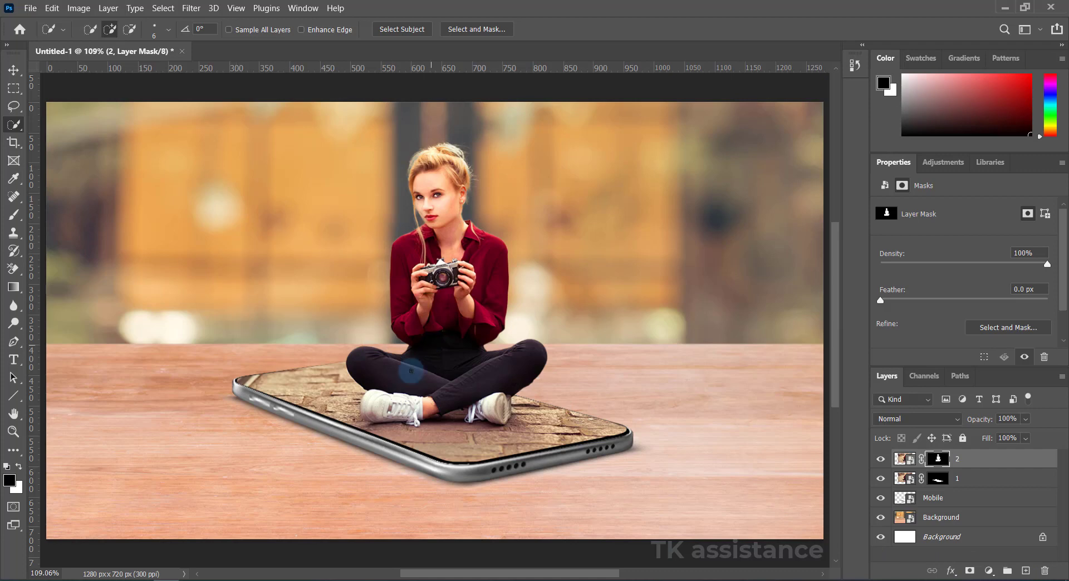
alt+scroll(426, 361, down, 3)
alt+scroll(426, 360, down, 2)
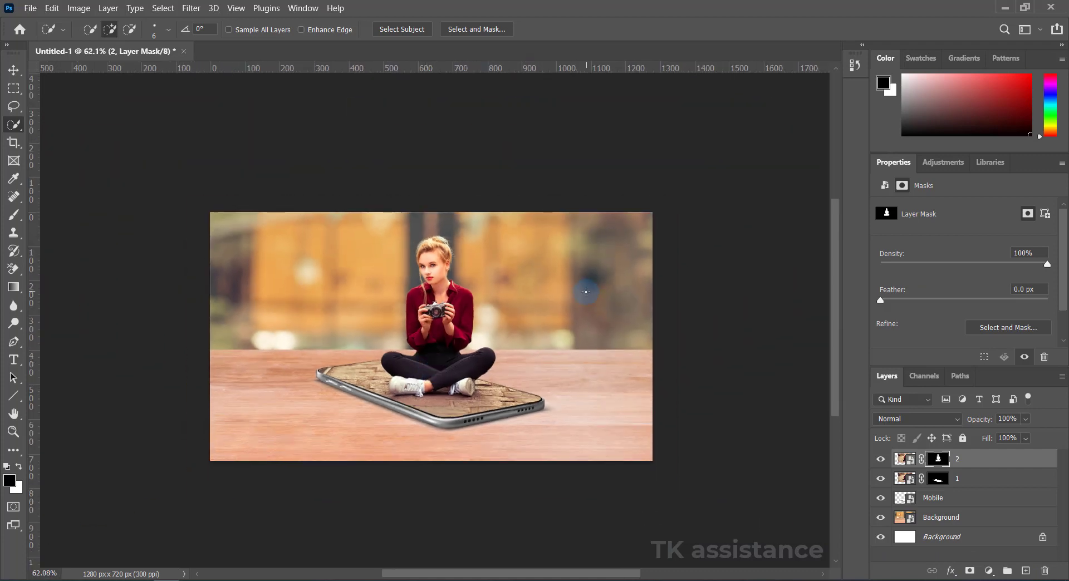
alt+scroll(434, 359, up, 2)
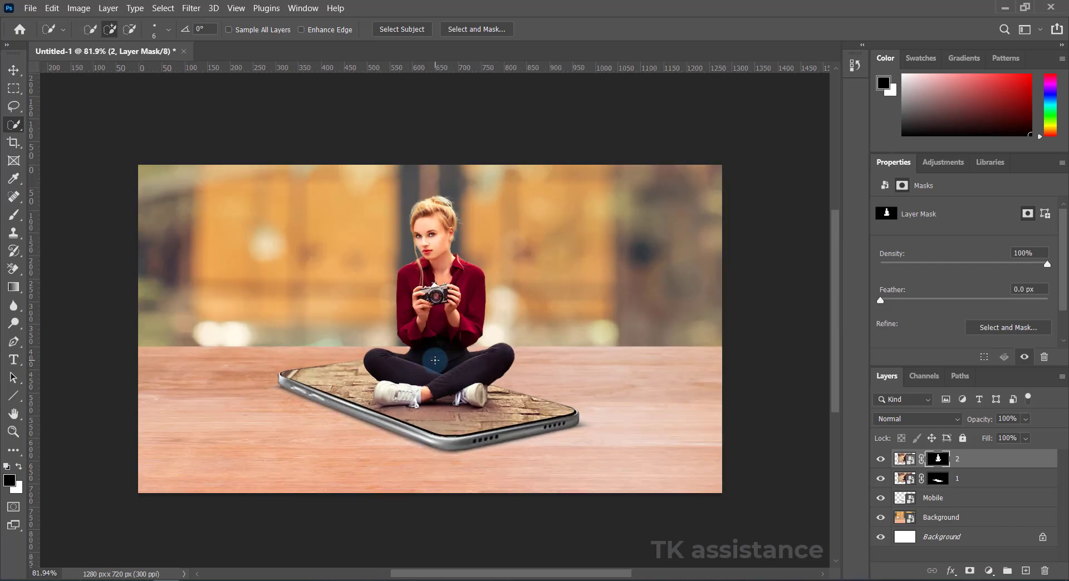
alt+scroll(443, 348, up, 1)
scroll(445, 346, up, 1)
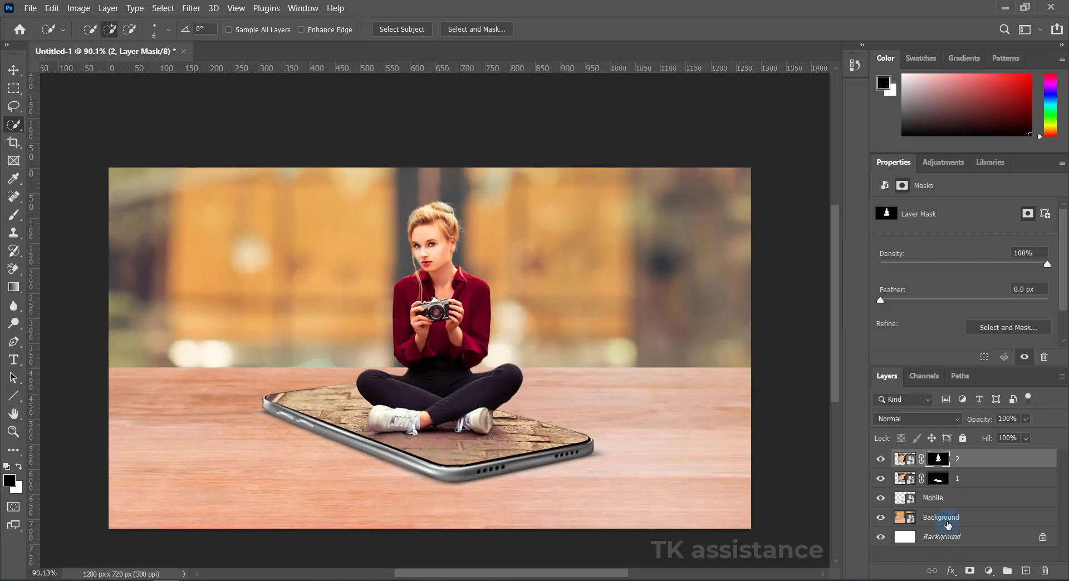
Apply Filter > Blur > Gaussian Blur at 4.2 px radius to the Background layer
click(947, 521)
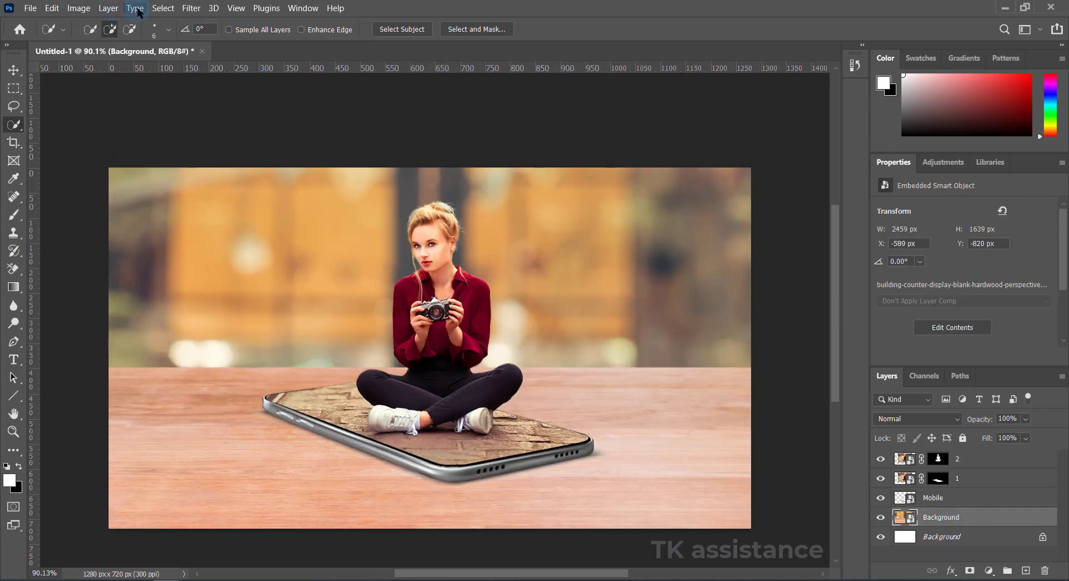
click(163, 8)
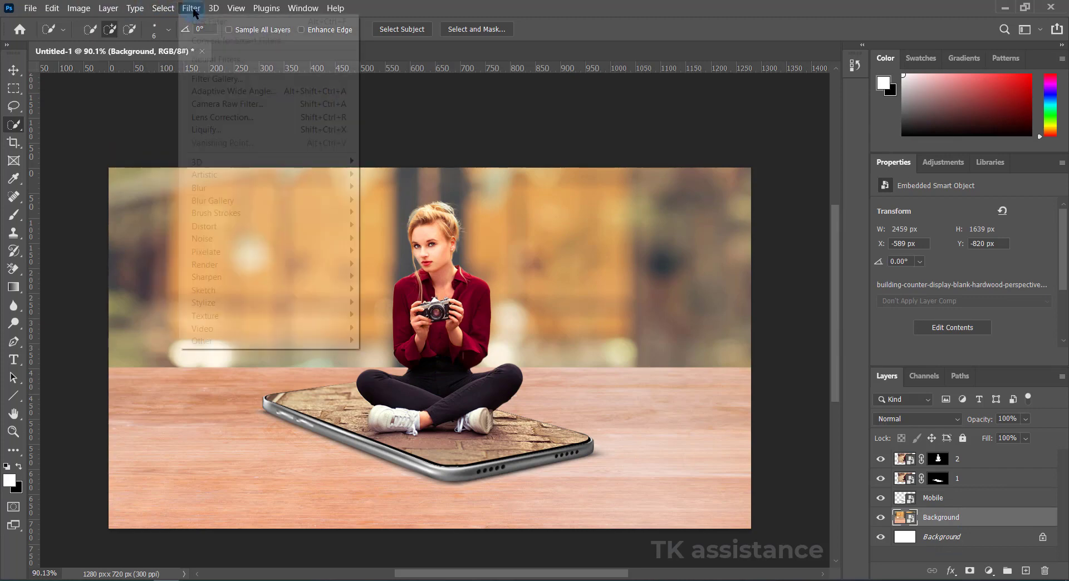
mouse_move(251, 188)
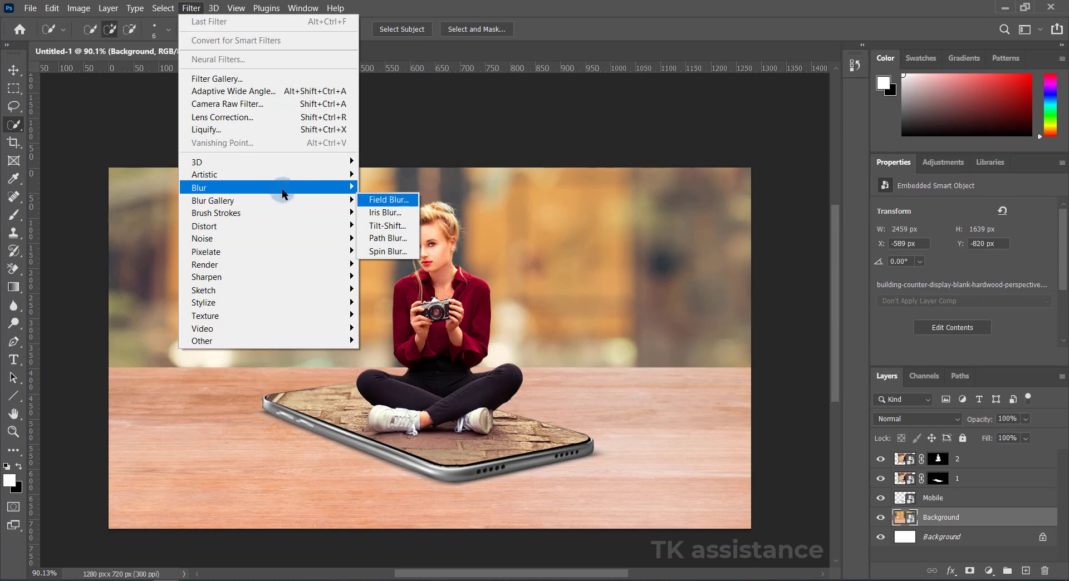
click(389, 235)
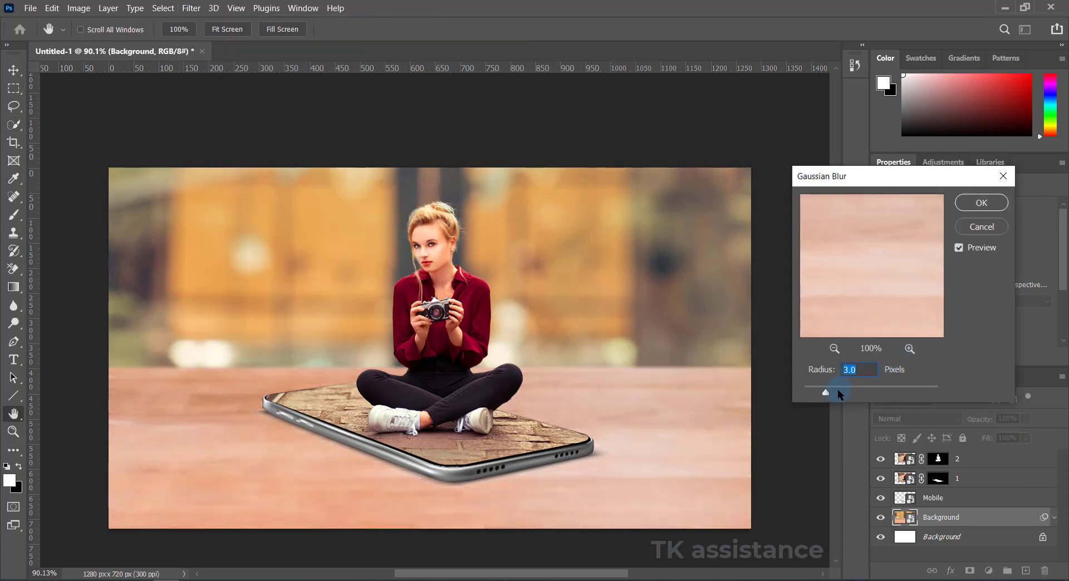
drag(825, 393, 824, 392)
click(976, 203)
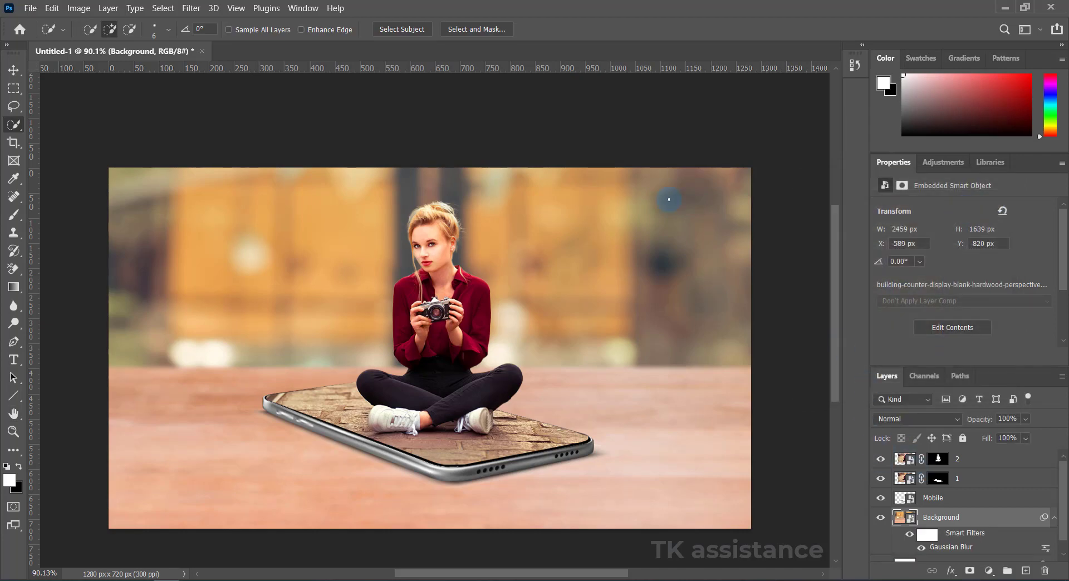